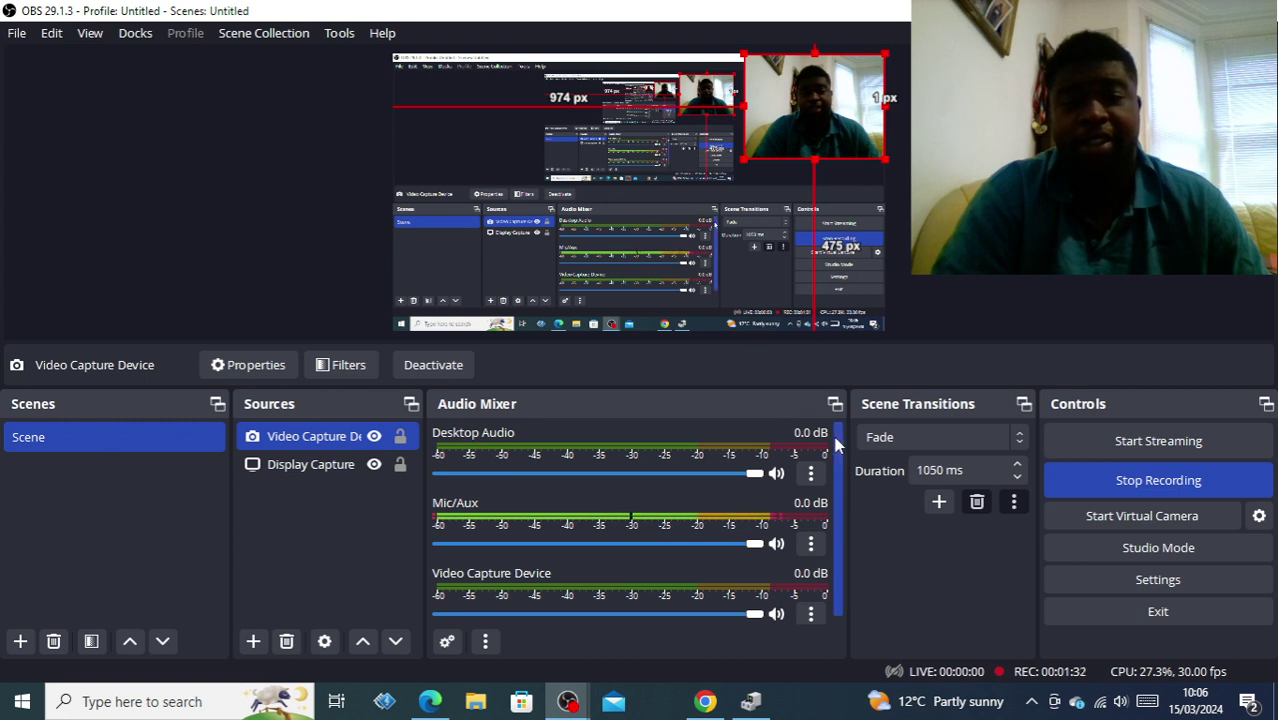
{"action": "left_click_drag", "start_coordinate": [838, 442], "coordinate": [842, 489]}
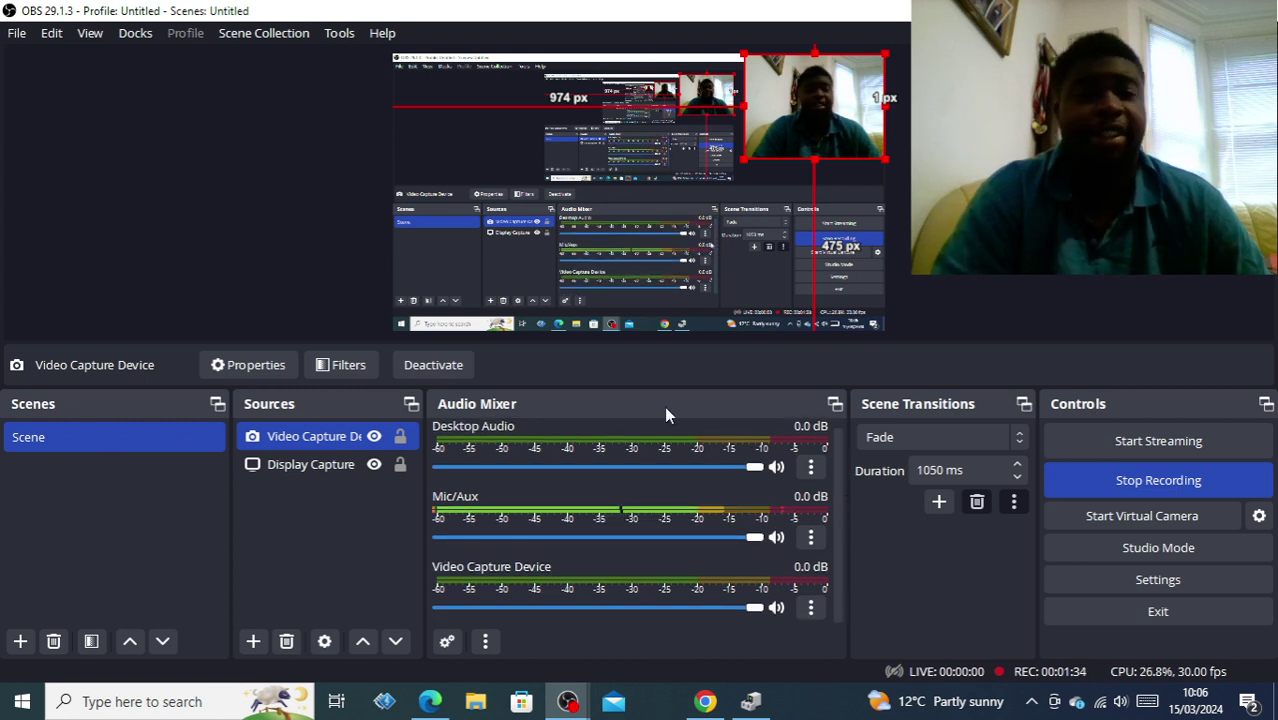
Set Desktop Audio 2 to the Default device, keep the microphone on Default, and save.
{"action": "left_click", "coordinate": [16, 33]}
{"action": "left_click", "coordinate": [34, 124]}
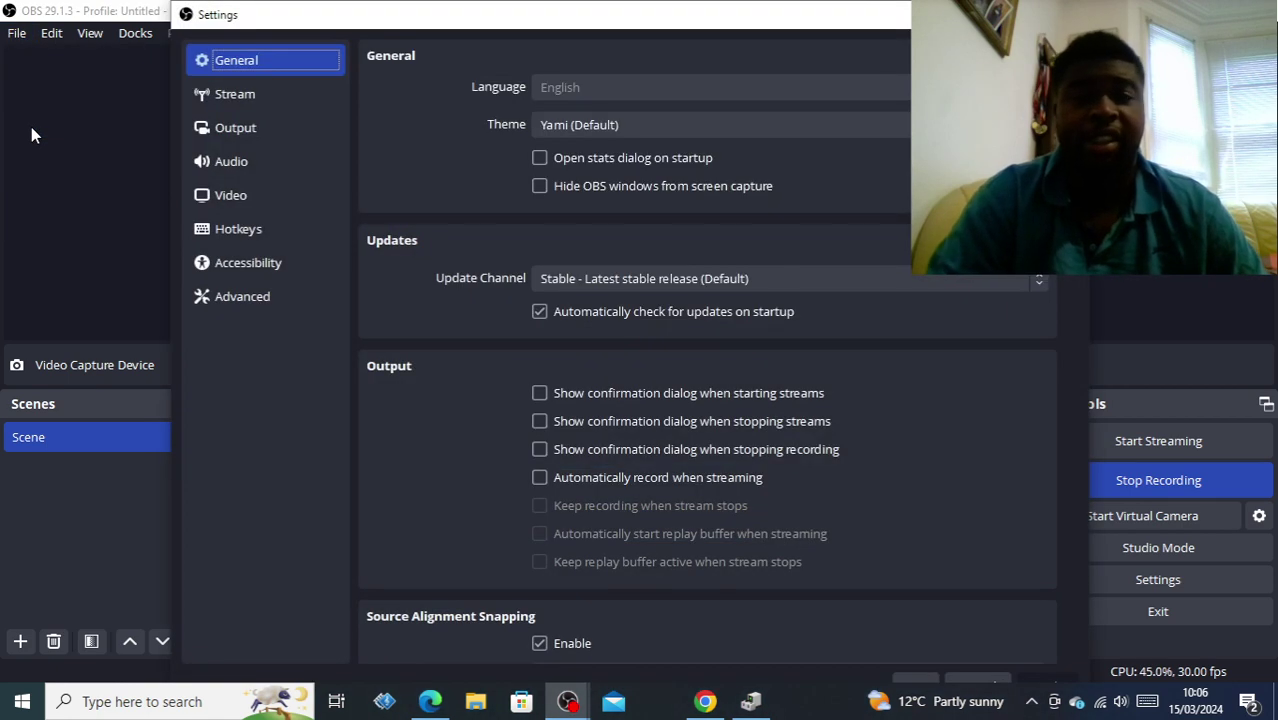
{"action": "left_click", "coordinate": [233, 165]}
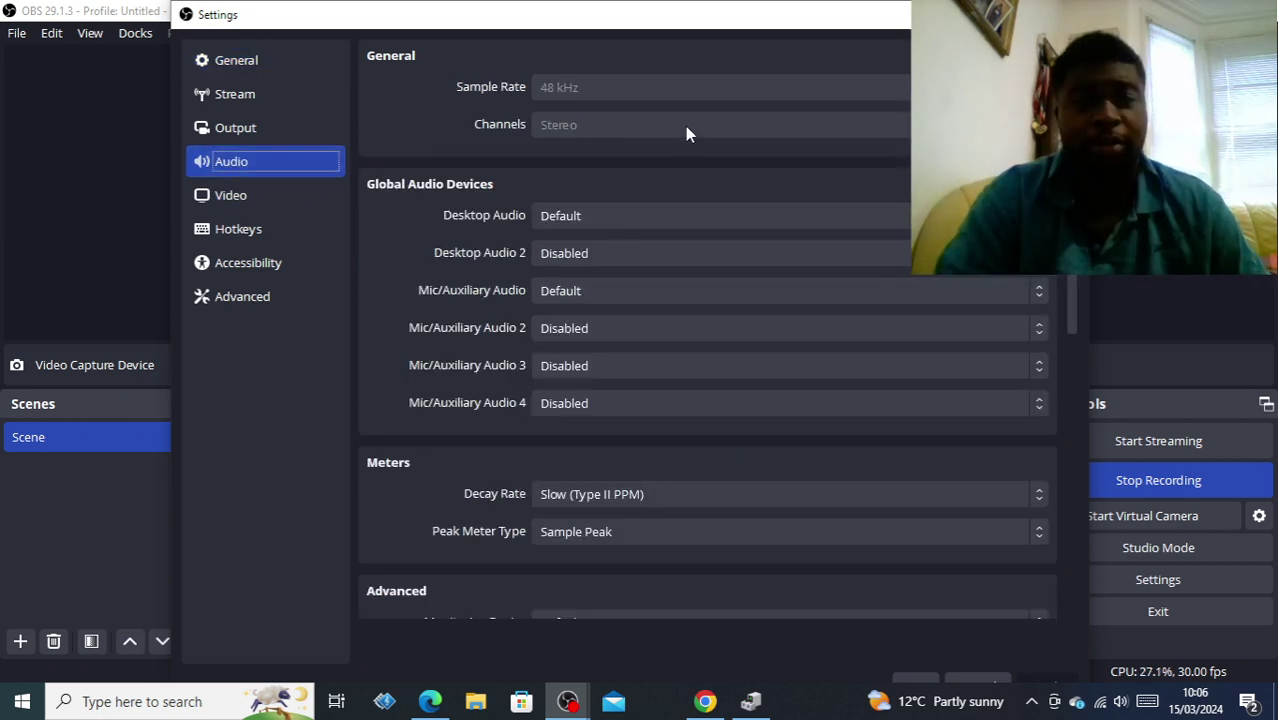
{"action": "left_click", "coordinate": [560, 293]}
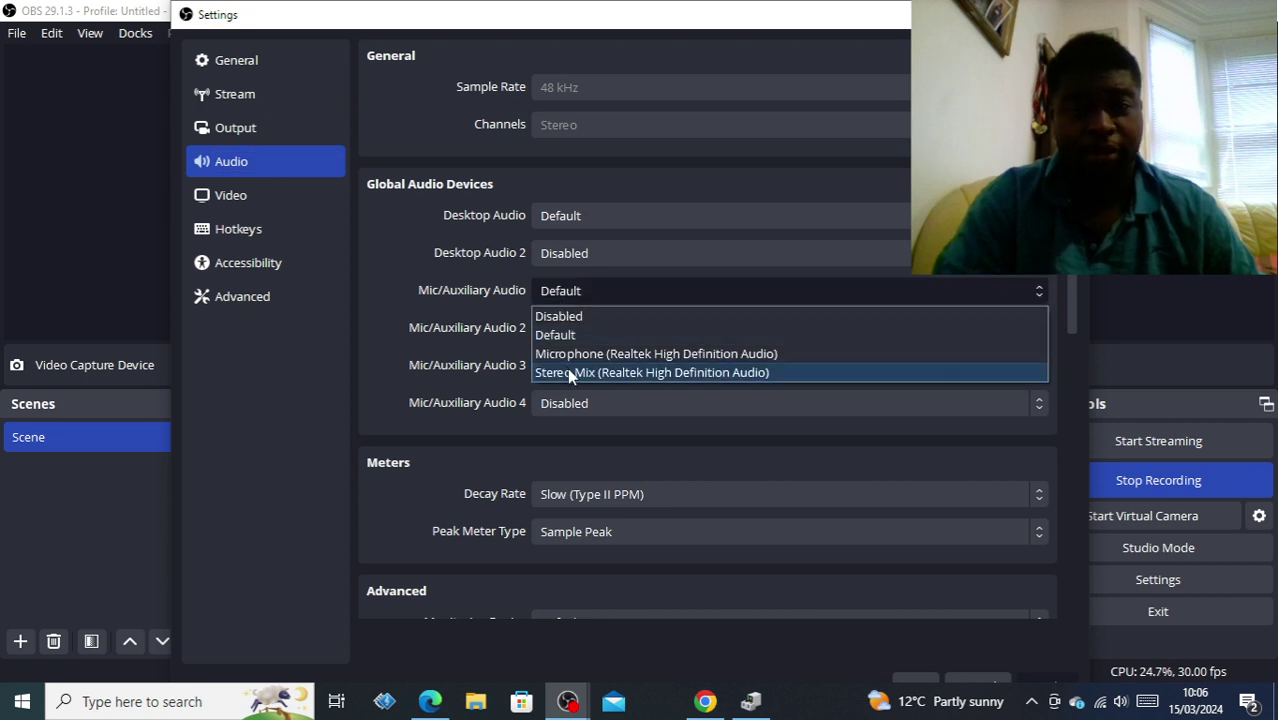
{"action": "left_click", "coordinate": [619, 336]}
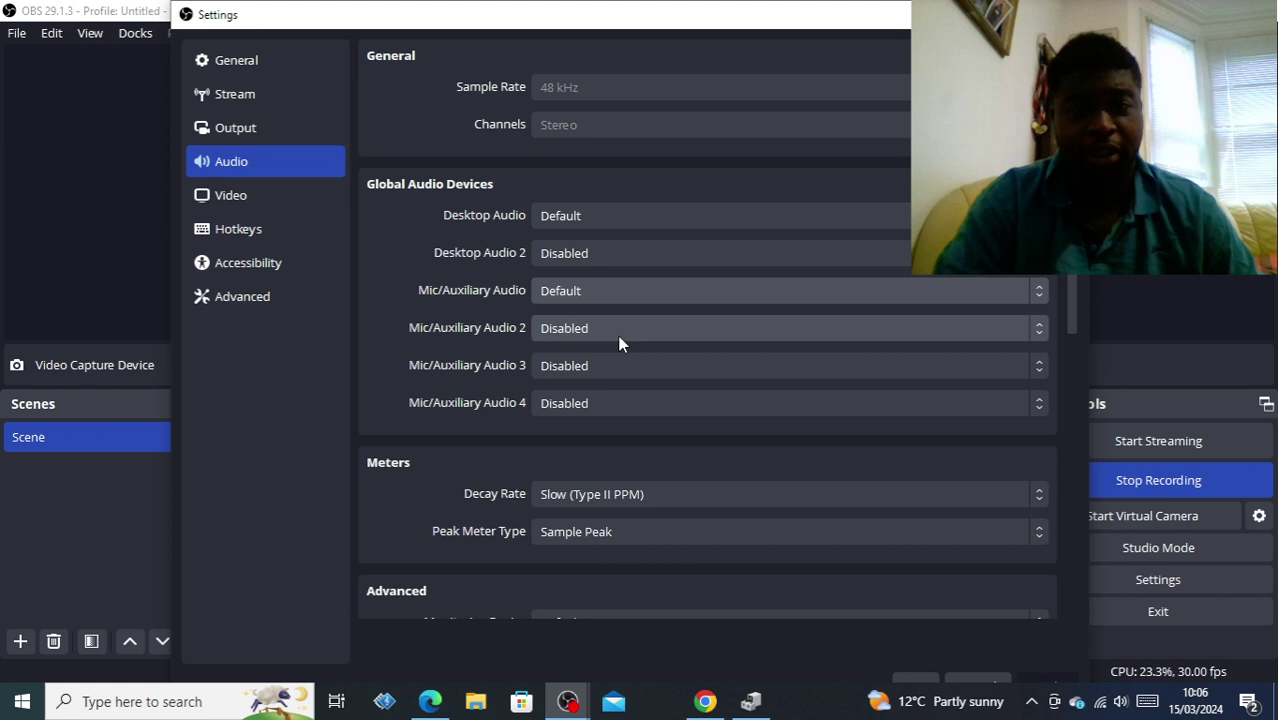
{"action": "left_click", "coordinate": [578, 255]}
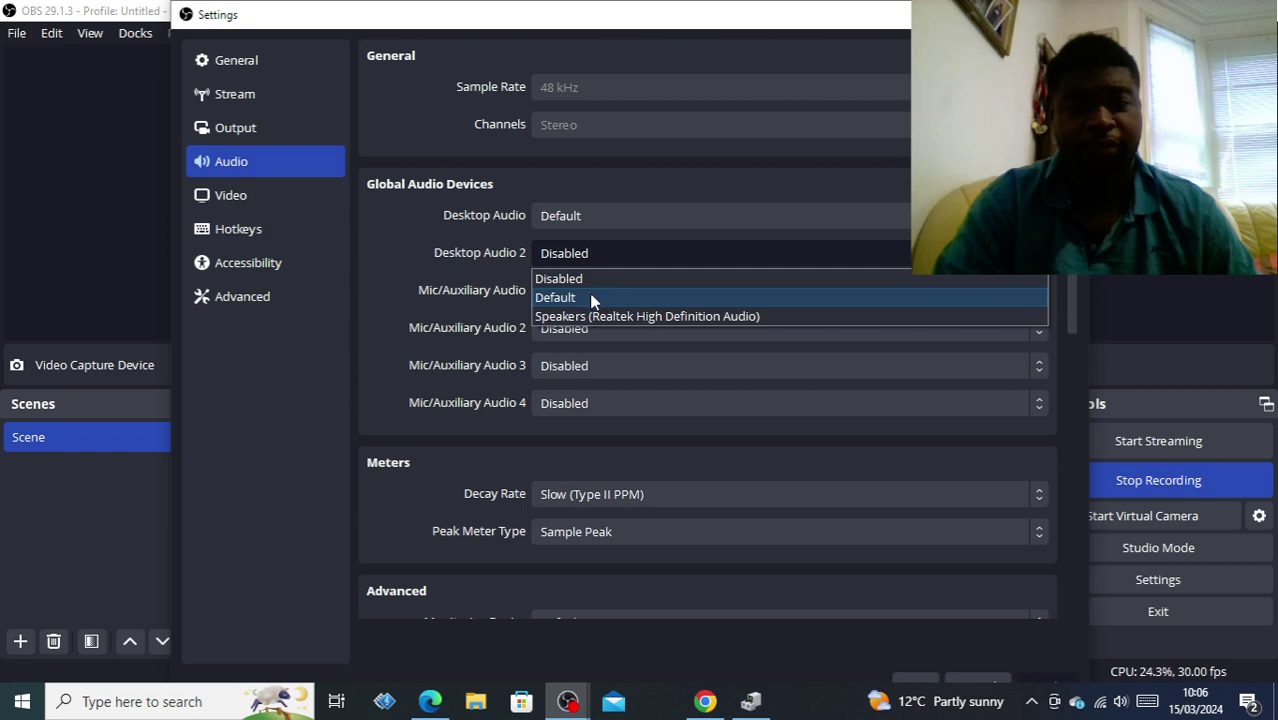
{"action": "left_click", "coordinate": [589, 293]}
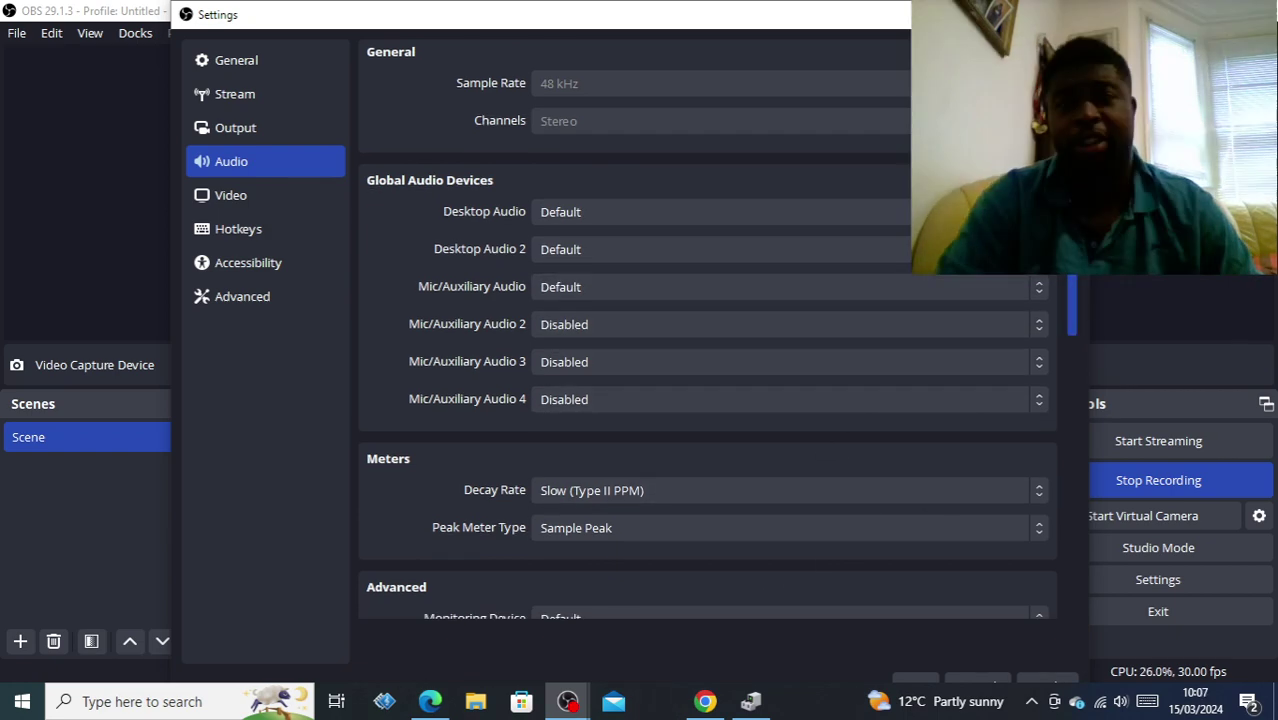
{"action": "left_click_drag", "start_coordinate": [1071, 300], "coordinate": [1101, 430]}
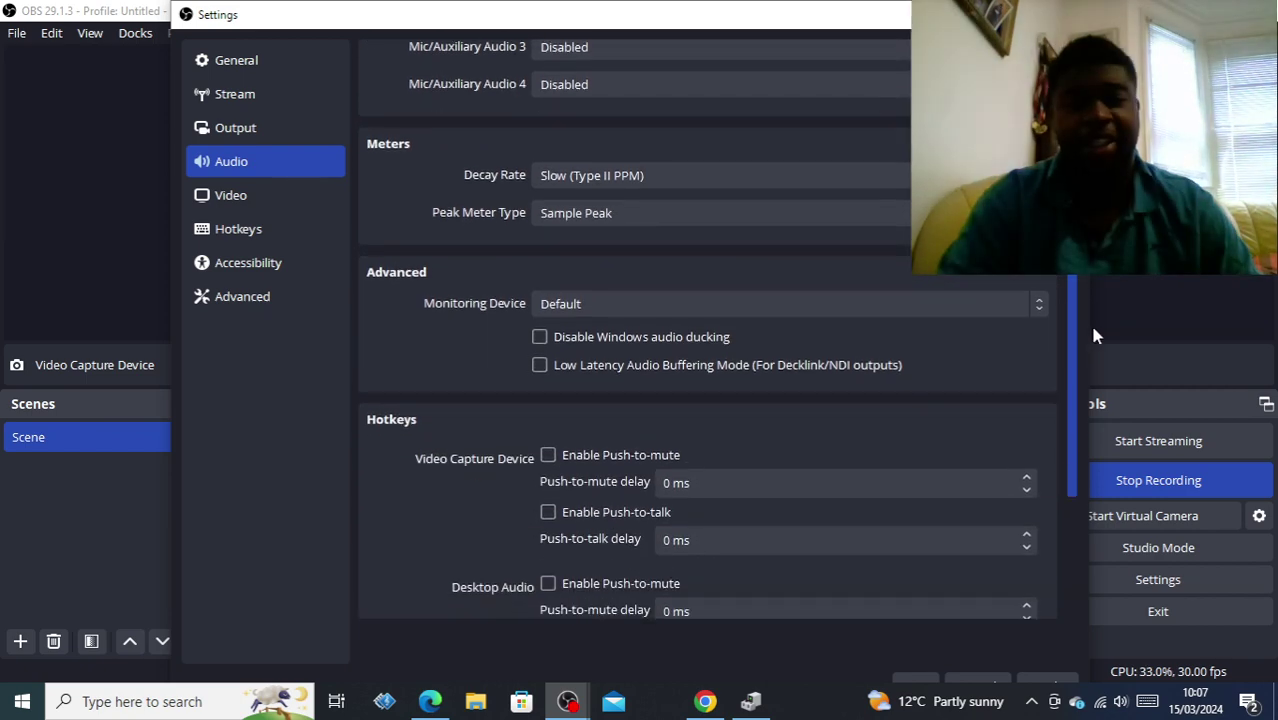
{"action": "scroll", "coordinate": [1106, 478], "scroll_direction": "down", "scroll_amount": 1}
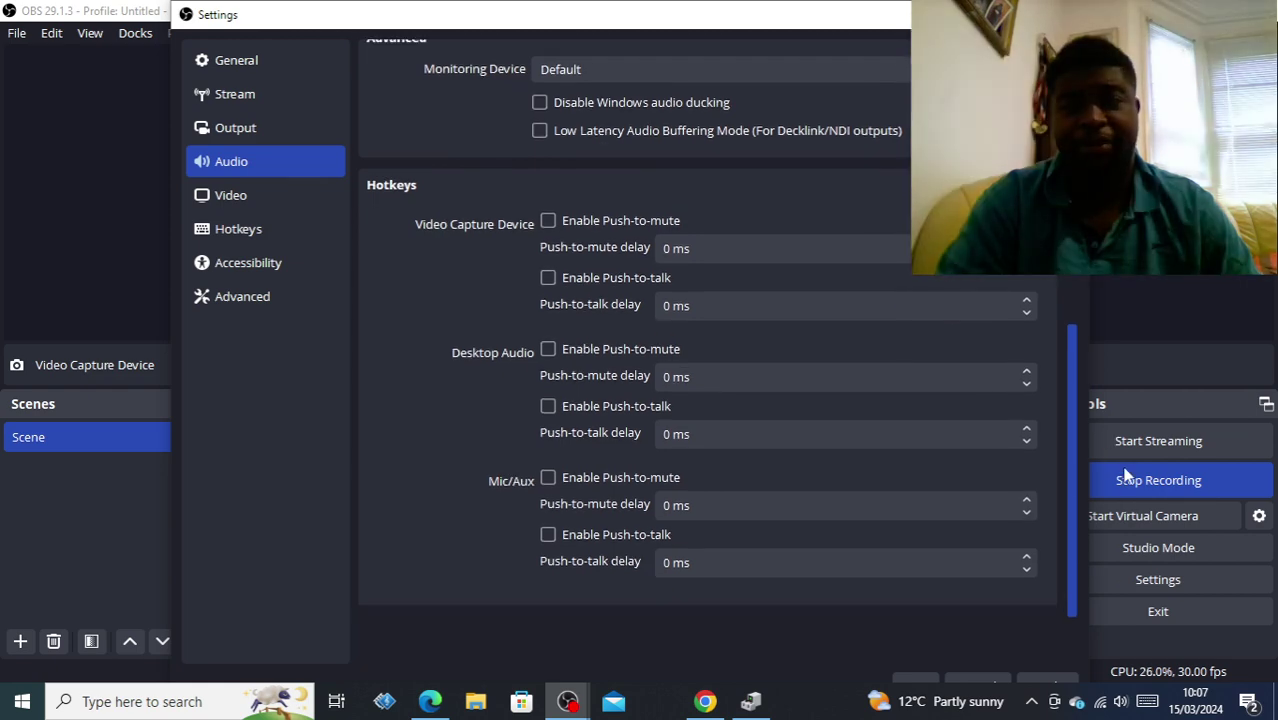
{"action": "scroll", "coordinate": [1104, 307], "scroll_direction": "up", "scroll_amount": 4}
{"action": "scroll", "coordinate": [1101, 272], "scroll_direction": "up", "scroll_amount": 4}
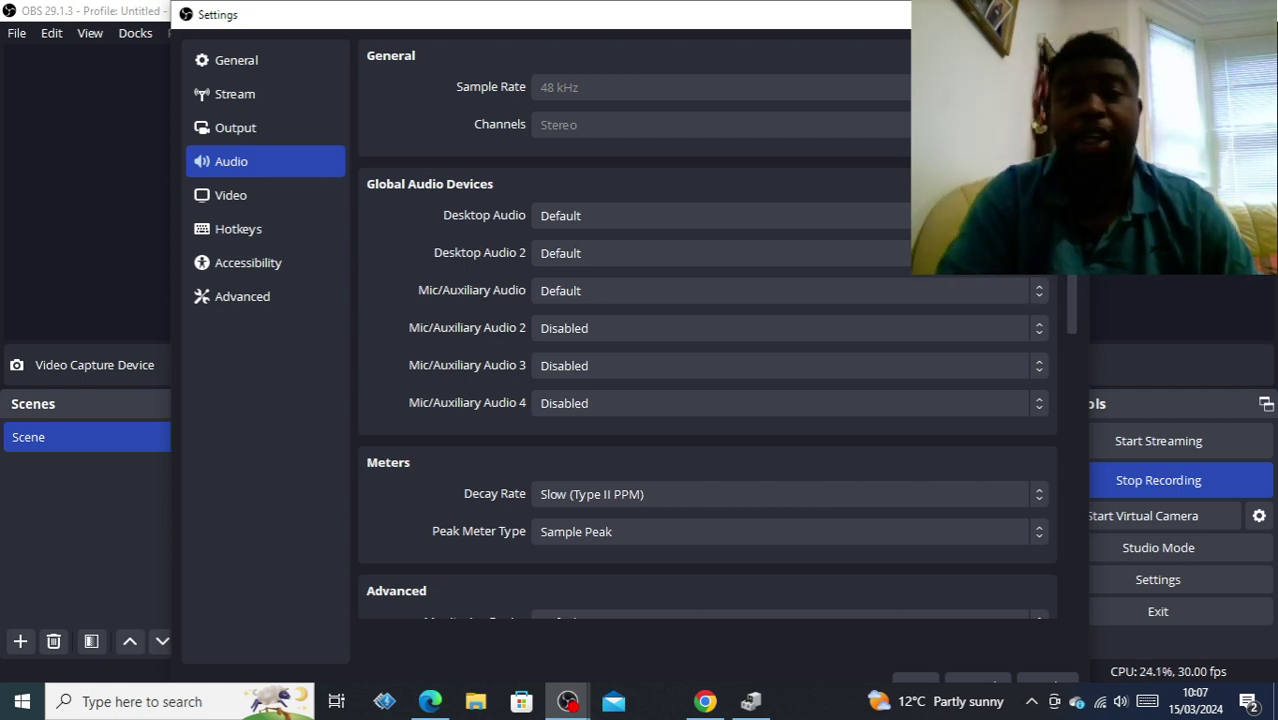
{"action": "key", "text": "Escape"}
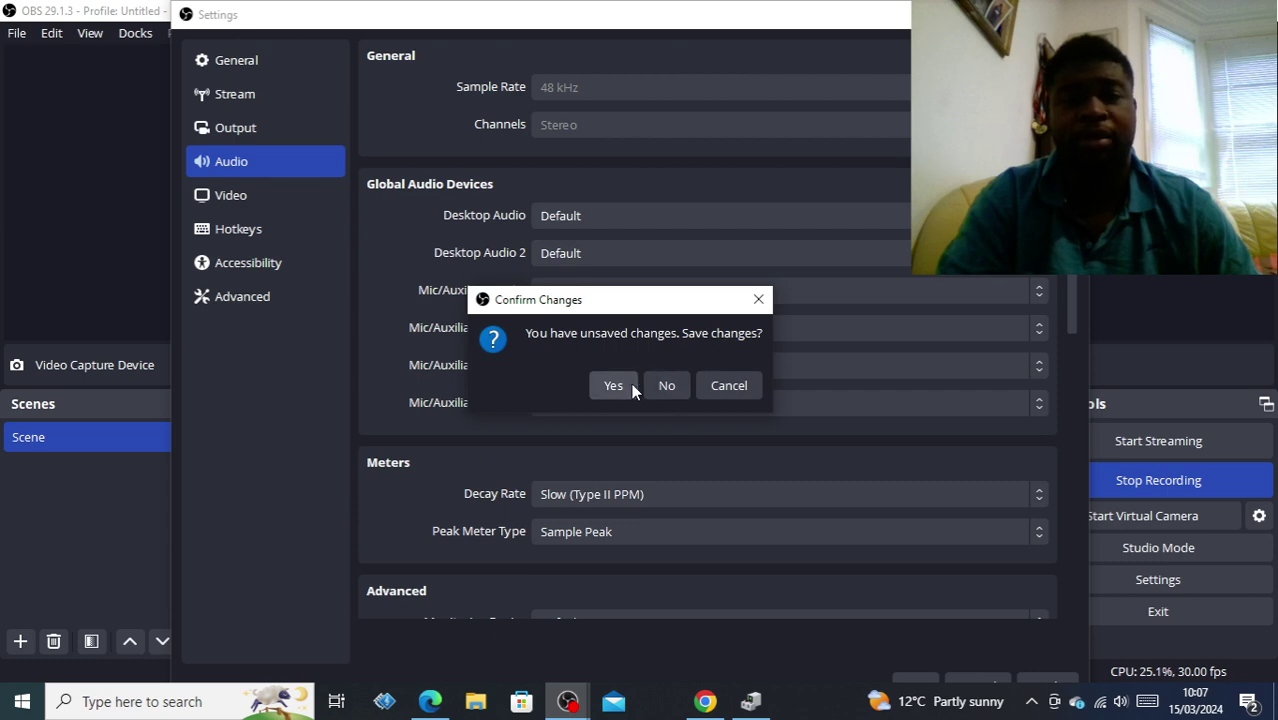
{"action": "left_click", "coordinate": [625, 385]}
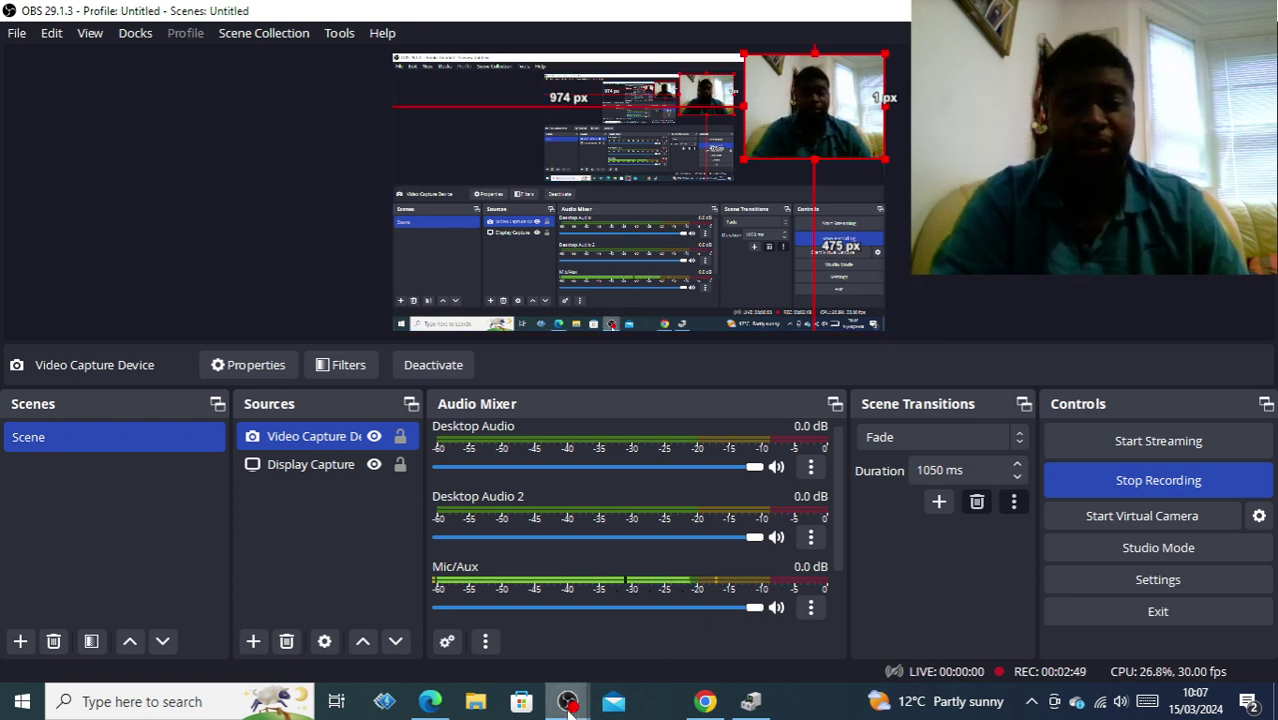
{"action": "mouse_move", "coordinate": [567, 701]}
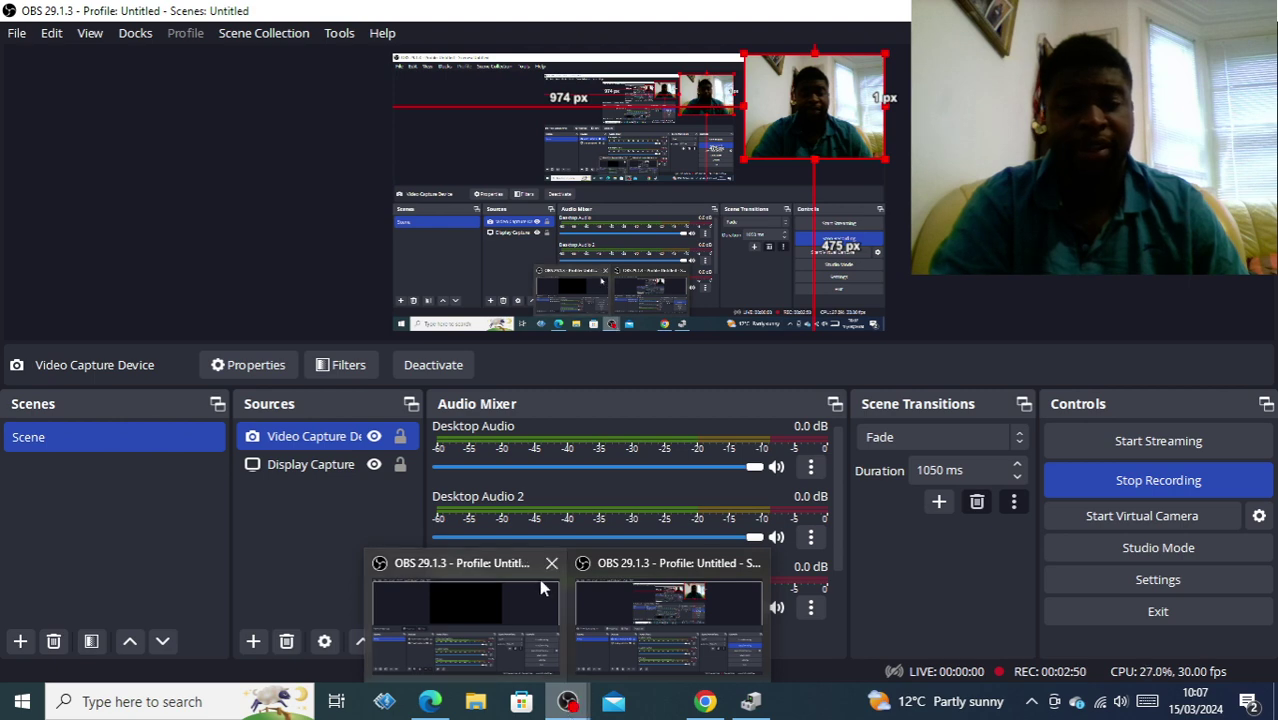
{"action": "left_click", "coordinate": [556, 563]}
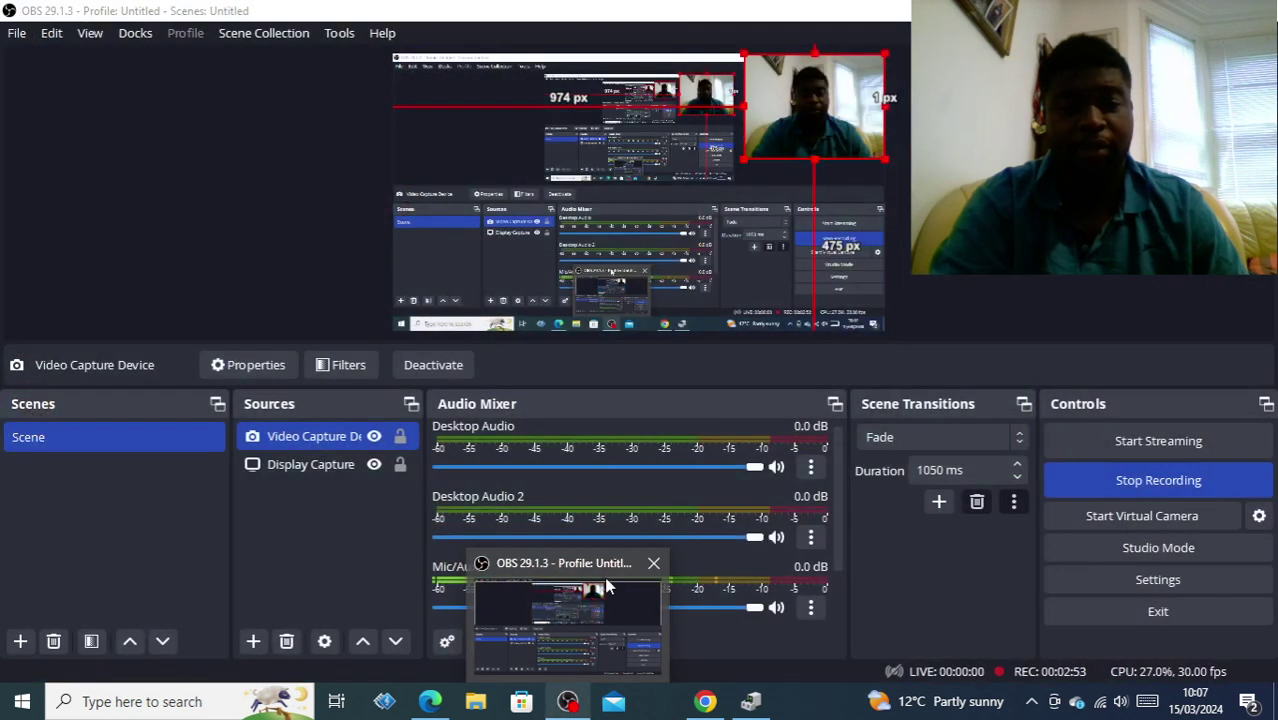
{"action": "left_click", "coordinate": [608, 614]}
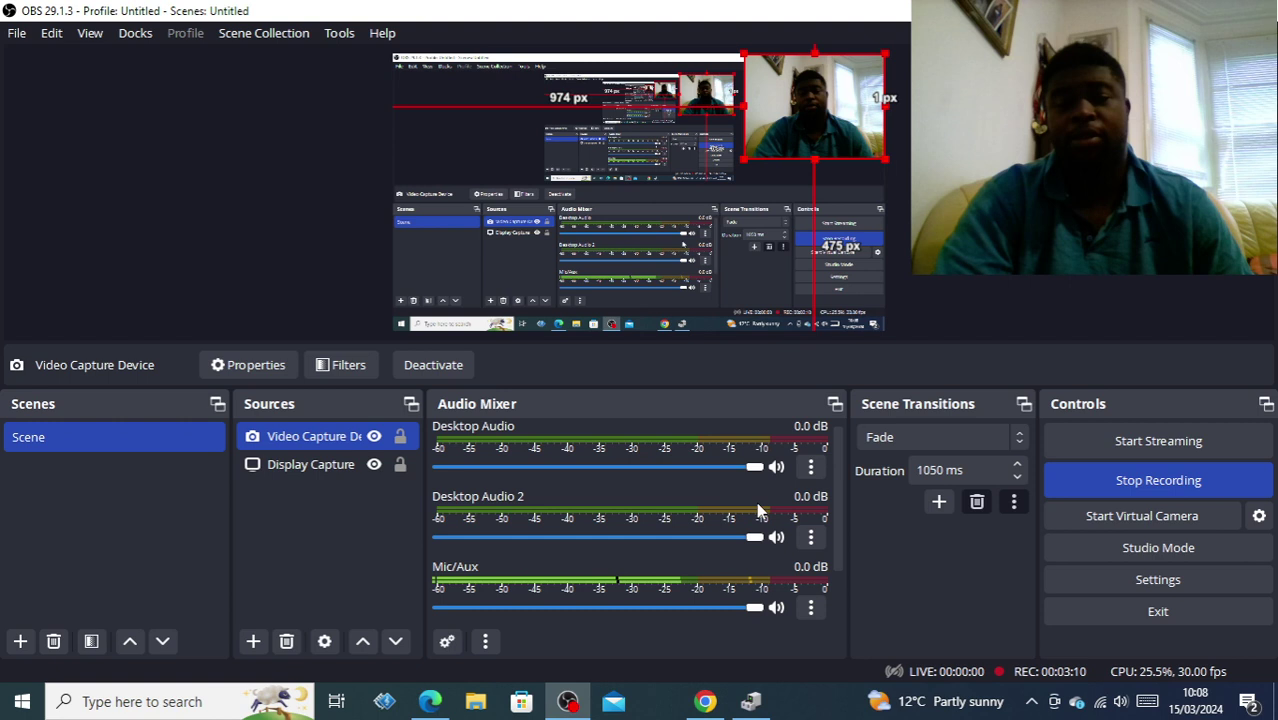
{"action": "scroll", "coordinate": [695, 561], "scroll_direction": "down", "scroll_amount": 1}
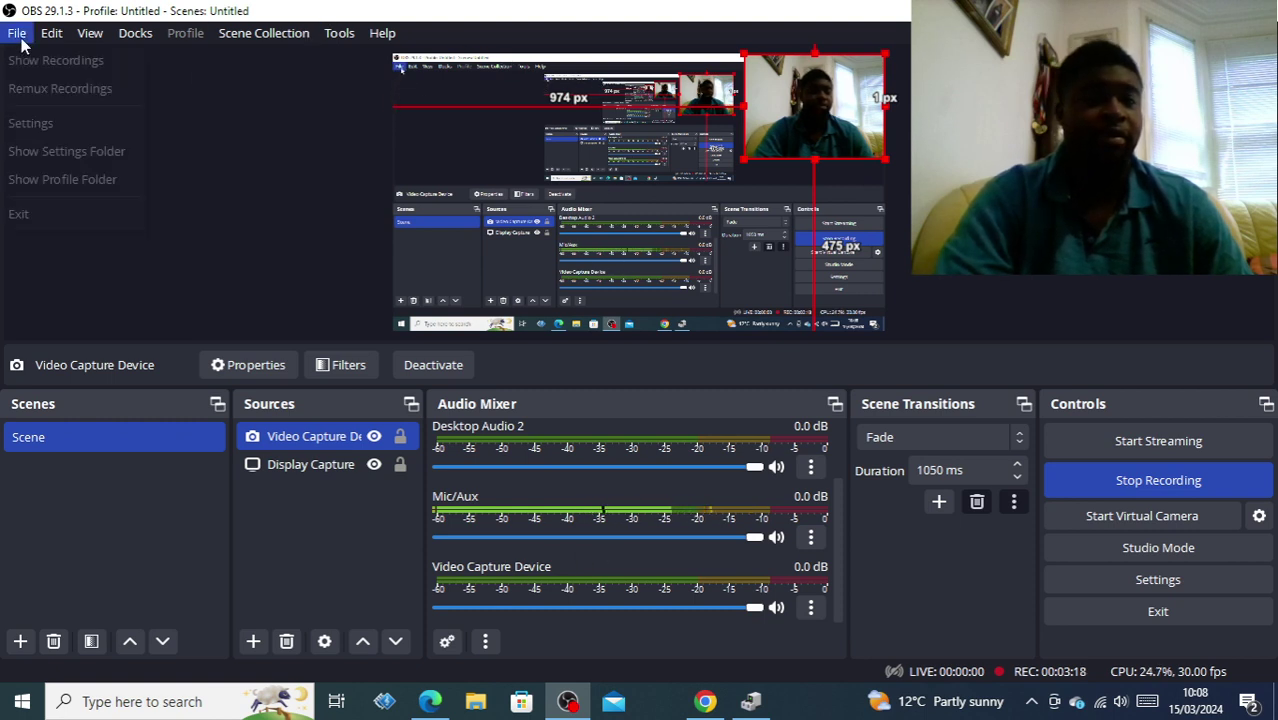
{"action": "left_click", "coordinate": [778, 537]}
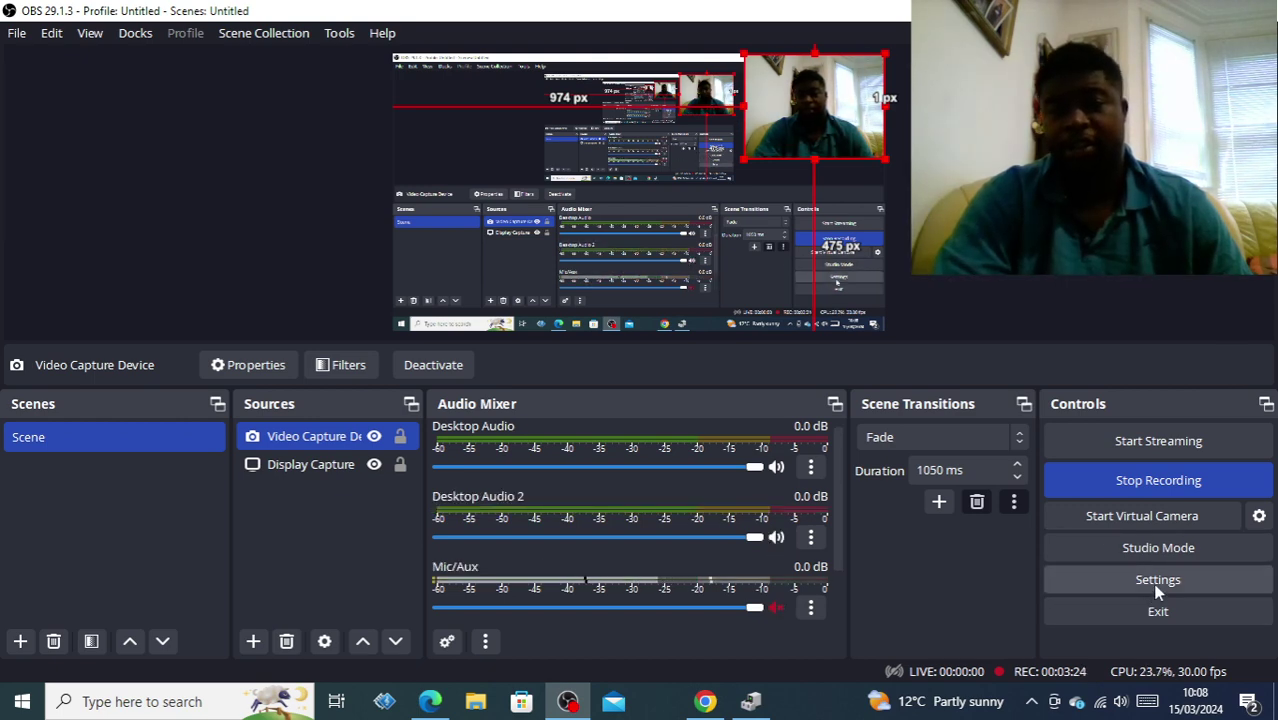
{"action": "left_click", "coordinate": [1185, 553]}
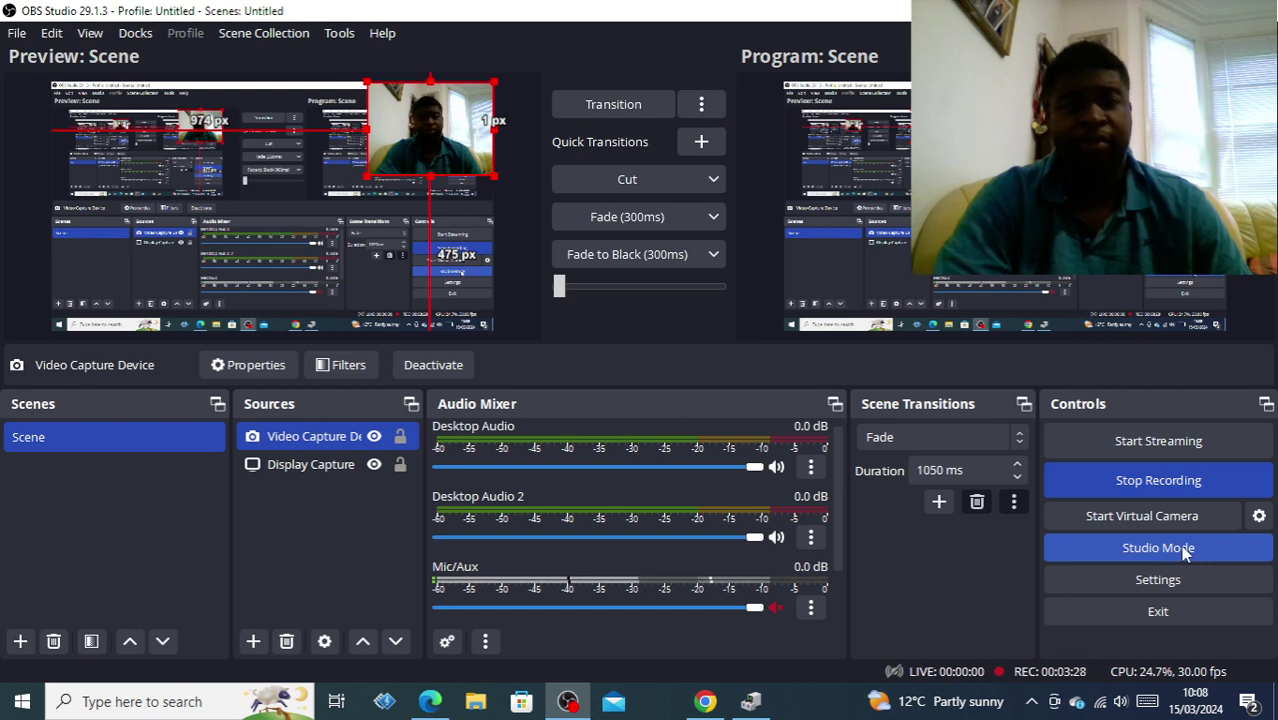
{"action": "left_click", "coordinate": [1185, 551]}
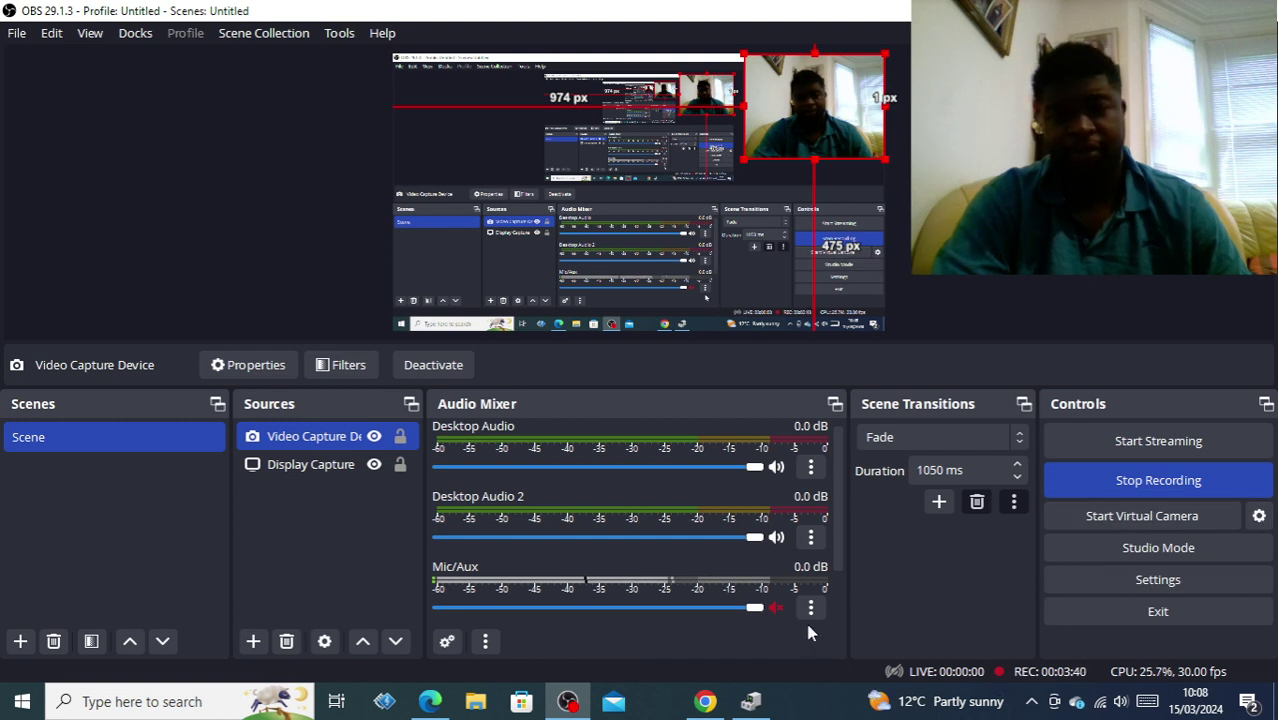
{"action": "left_click", "coordinate": [775, 608]}
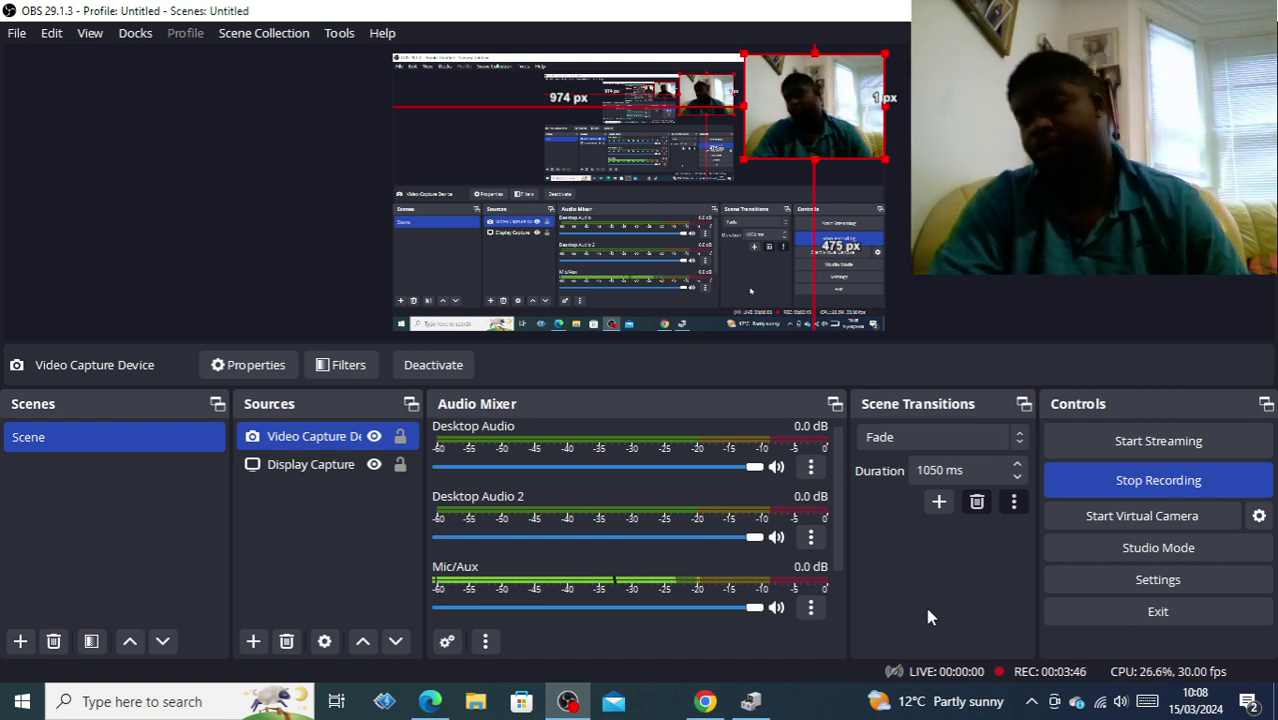
{"action": "left_click", "coordinate": [1191, 551]}
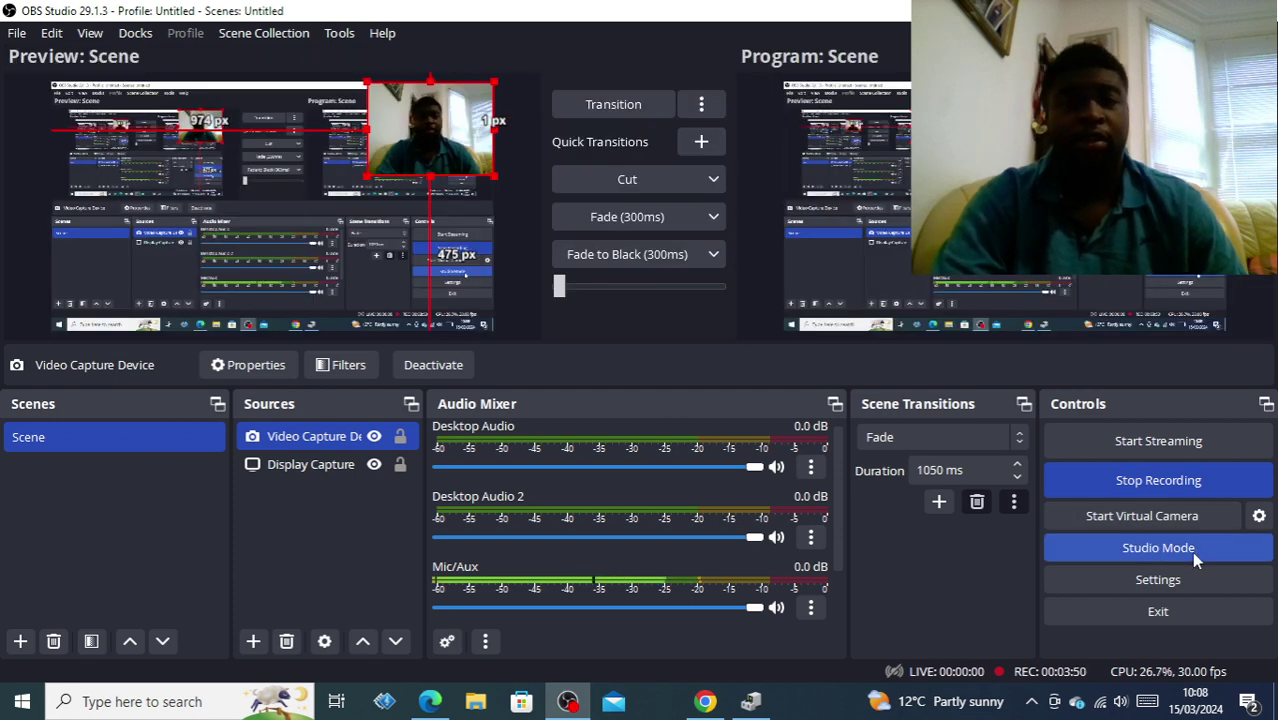
{"action": "left_click", "coordinate": [1191, 551]}
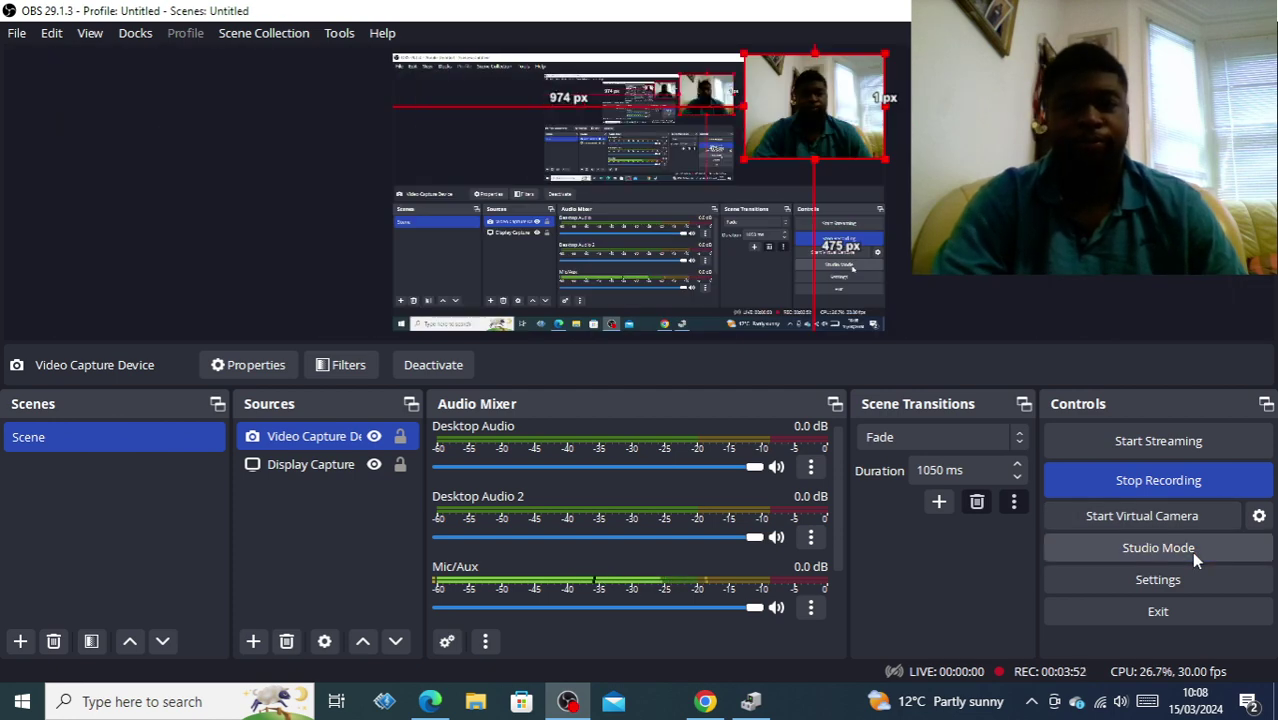
{"action": "left_click", "coordinate": [1203, 518]}
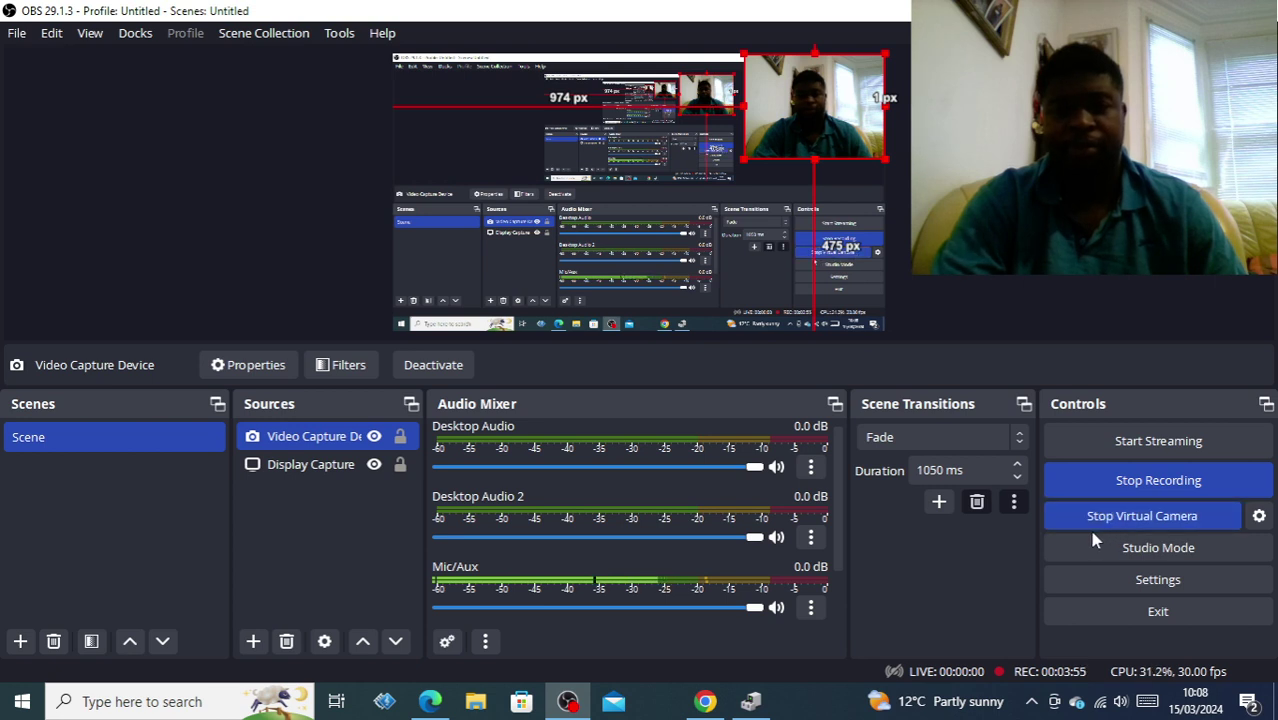
{"action": "left_click", "coordinate": [1191, 518]}
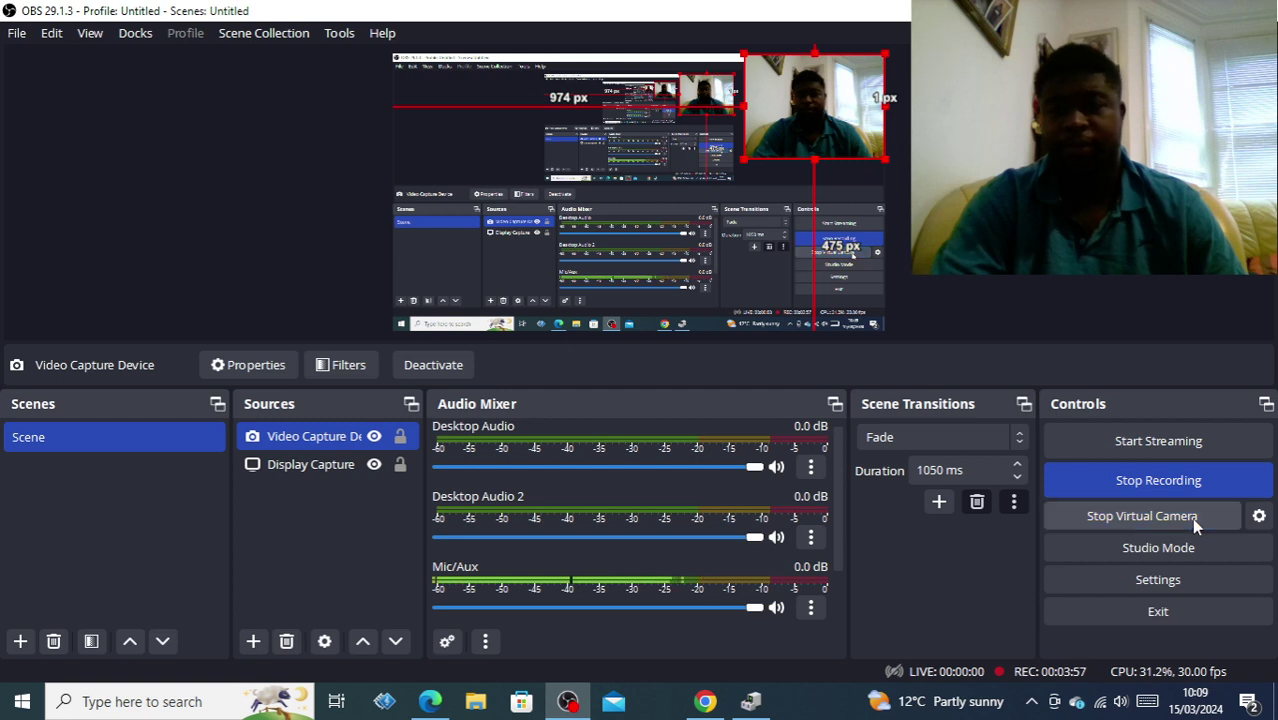
Set Mic/Auxiliary Audio and Desktop Audio 2 to Disabled and apply with OK.
{"action": "left_click", "coordinate": [1183, 579]}
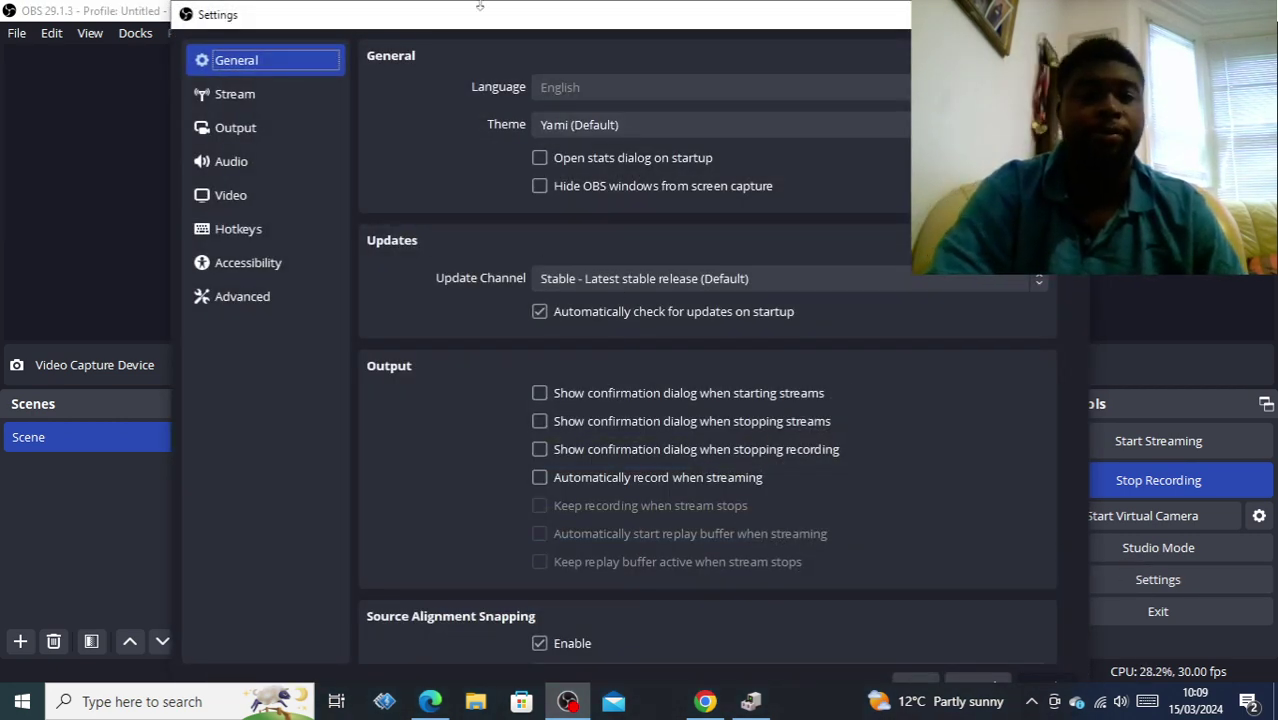
{"action": "left_click", "coordinate": [233, 165]}
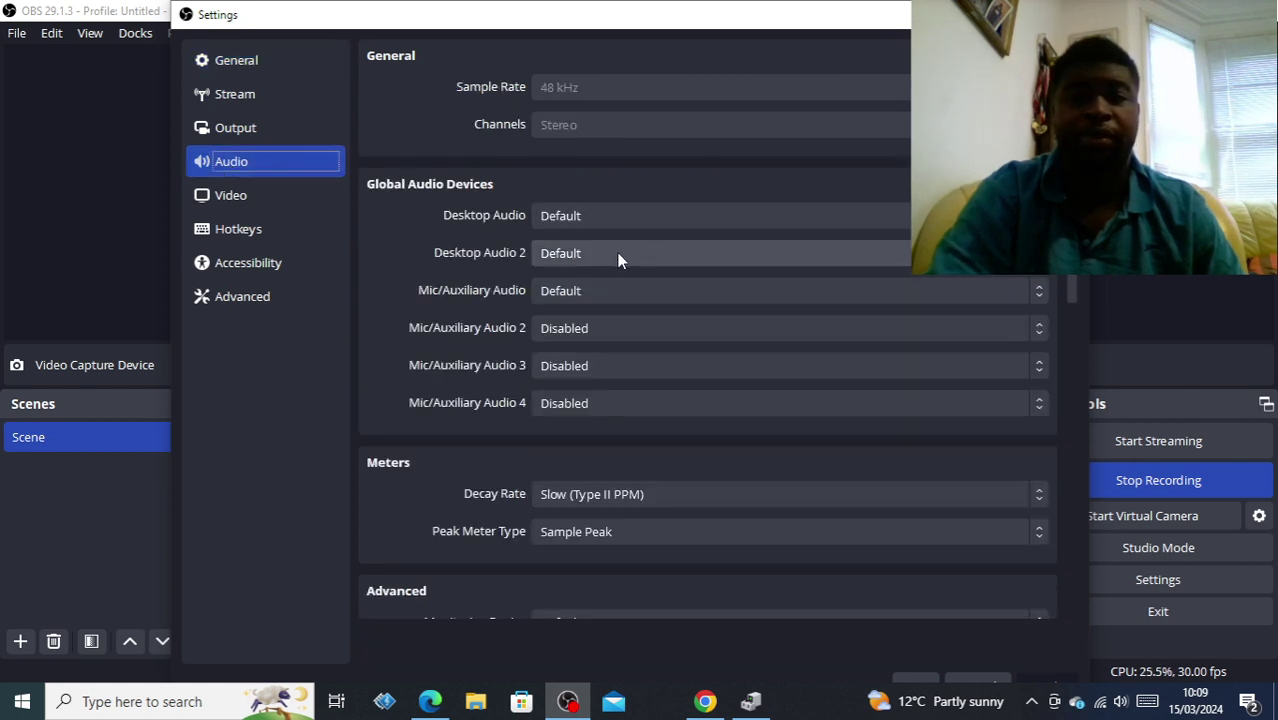
{"action": "left_click", "coordinate": [598, 292]}
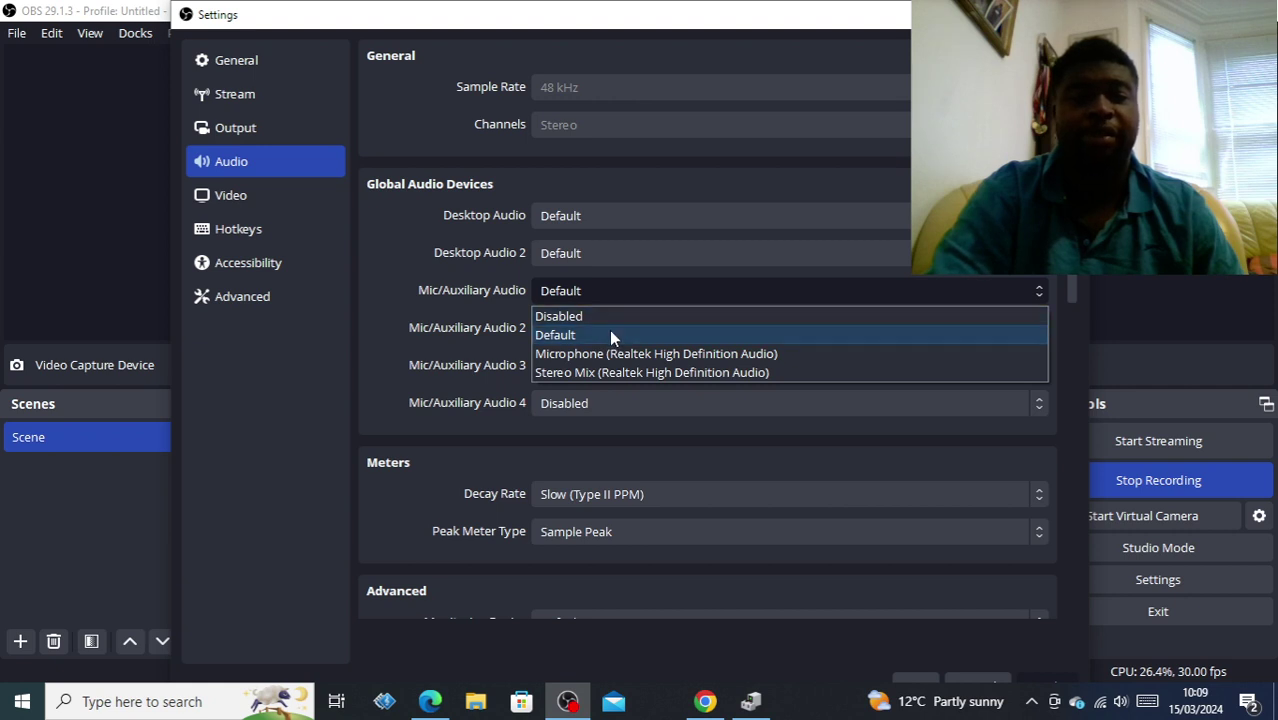
{"action": "left_click", "coordinate": [623, 316]}
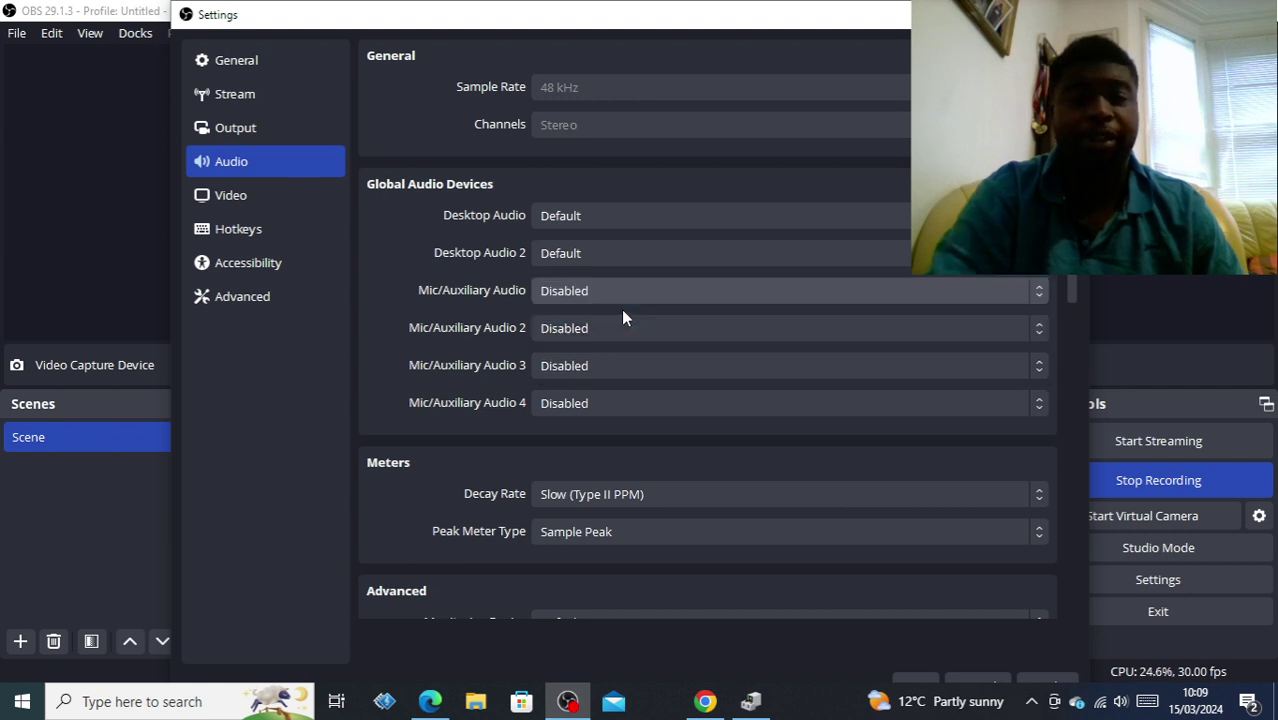
{"action": "left_click", "coordinate": [631, 256]}
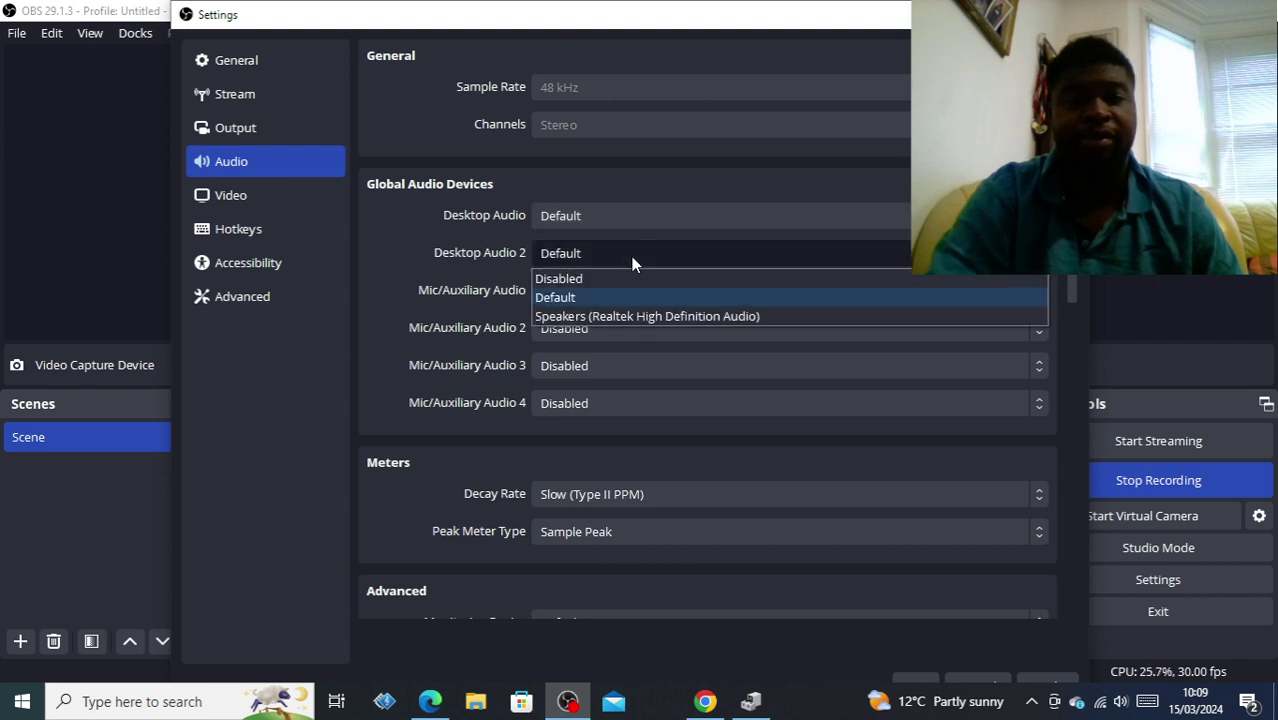
{"action": "left_click", "coordinate": [621, 281]}
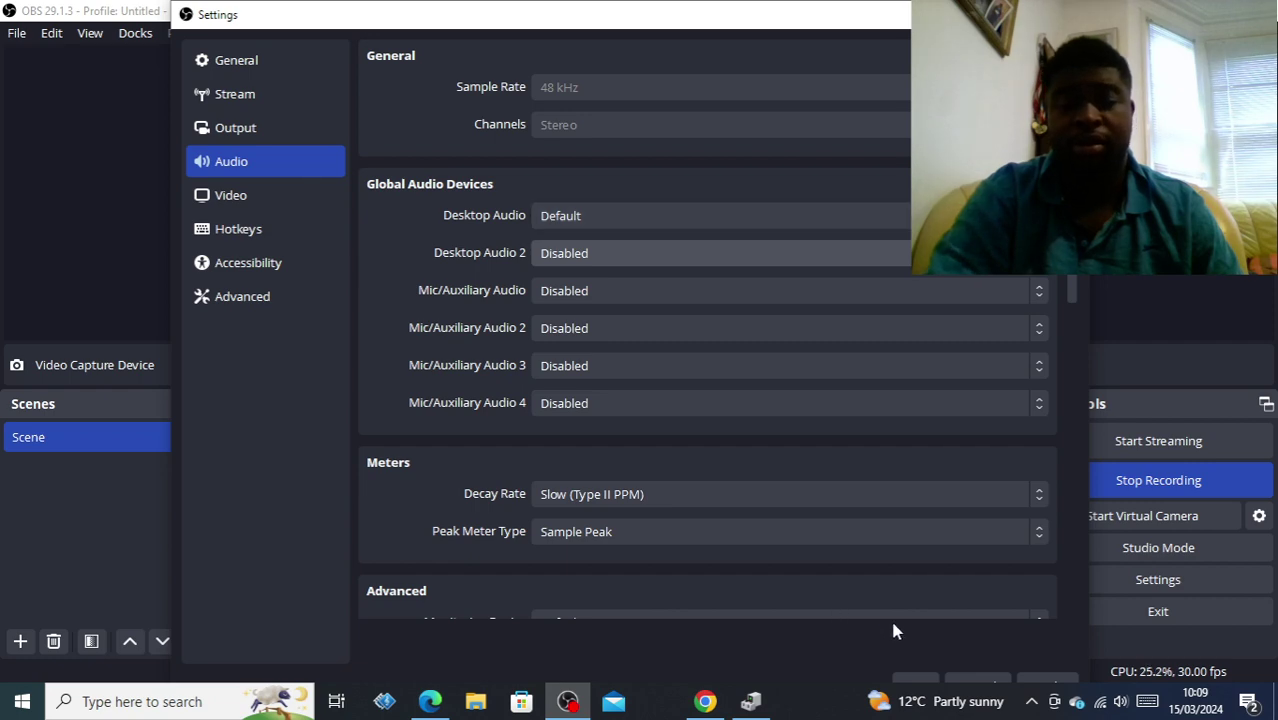
{"action": "left_click", "coordinate": [929, 683]}
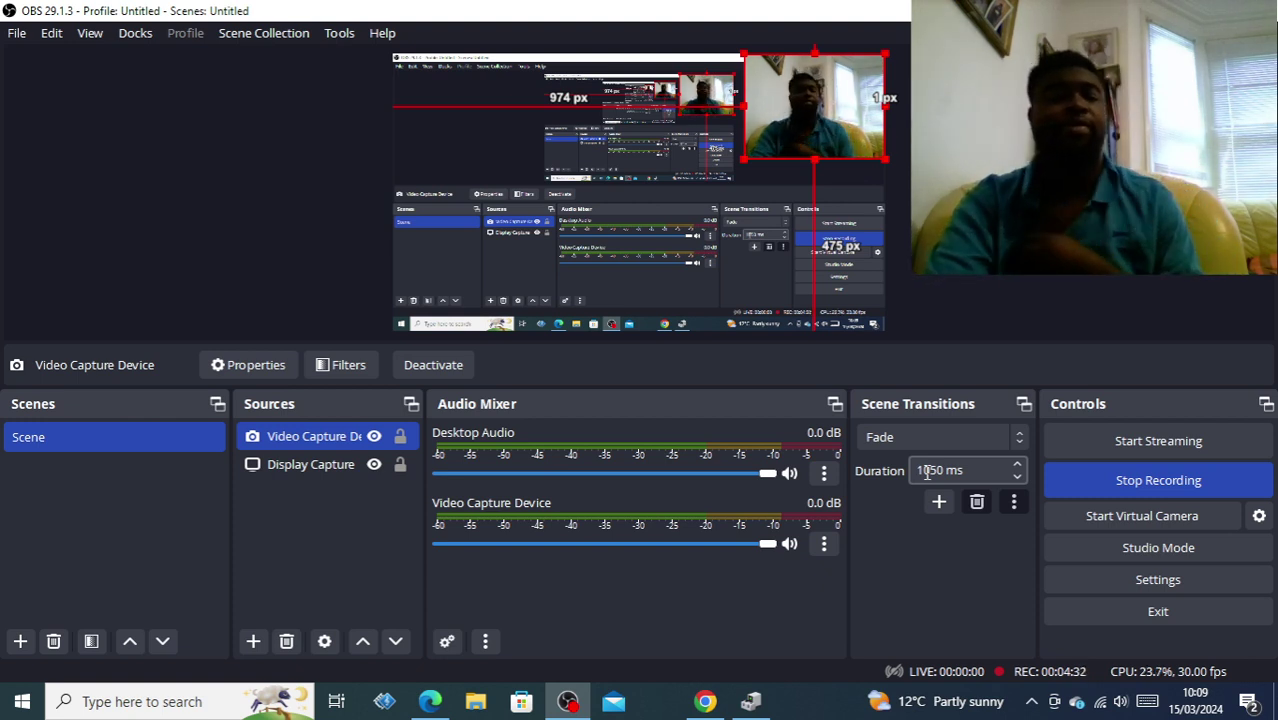
Choose Default for Mic/Auxiliary Audio 2 in the reopened Audio settings.
{"action": "left_click", "coordinate": [684, 586]}
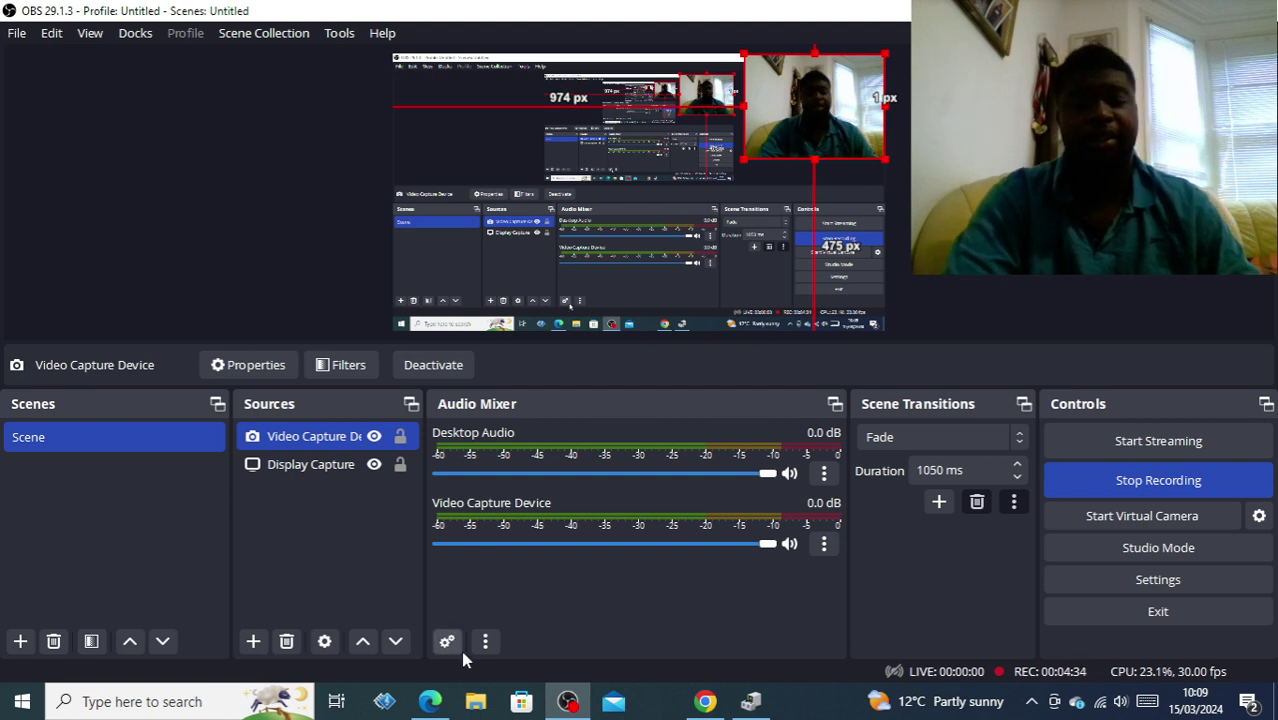
{"action": "left_click", "coordinate": [16, 33]}
{"action": "left_click", "coordinate": [30, 122]}
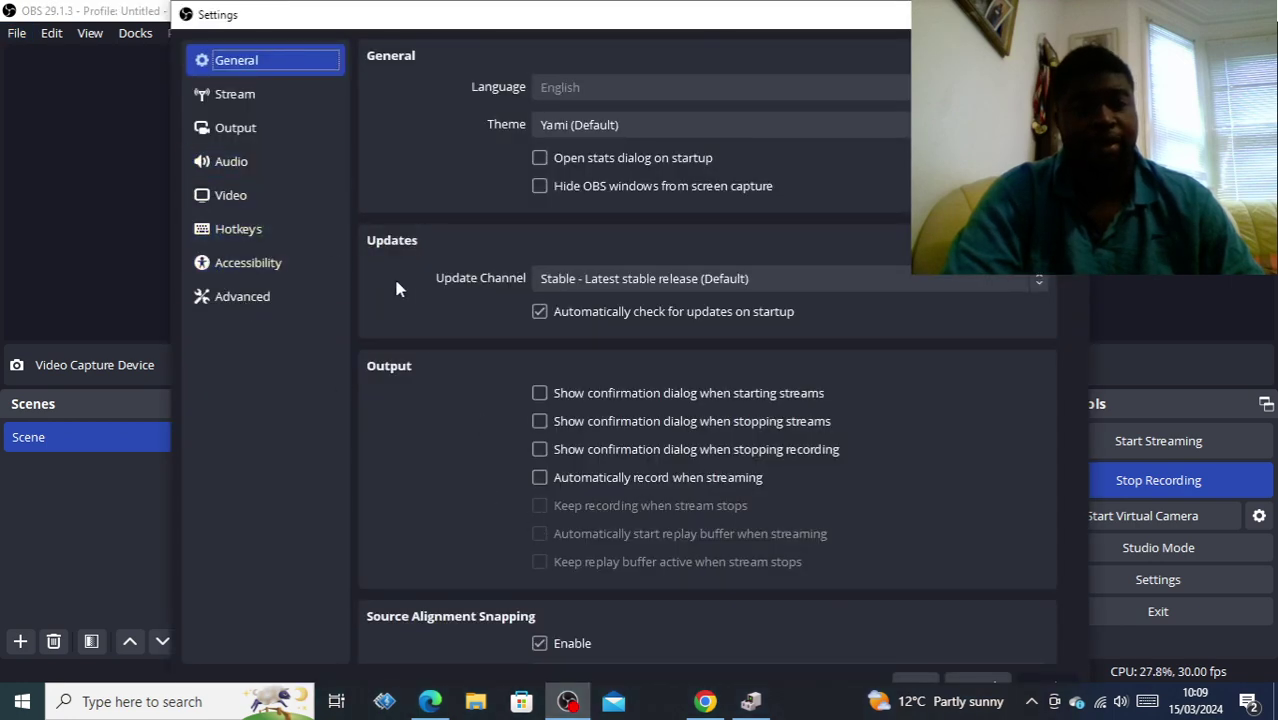
{"action": "left_click", "coordinate": [210, 160]}
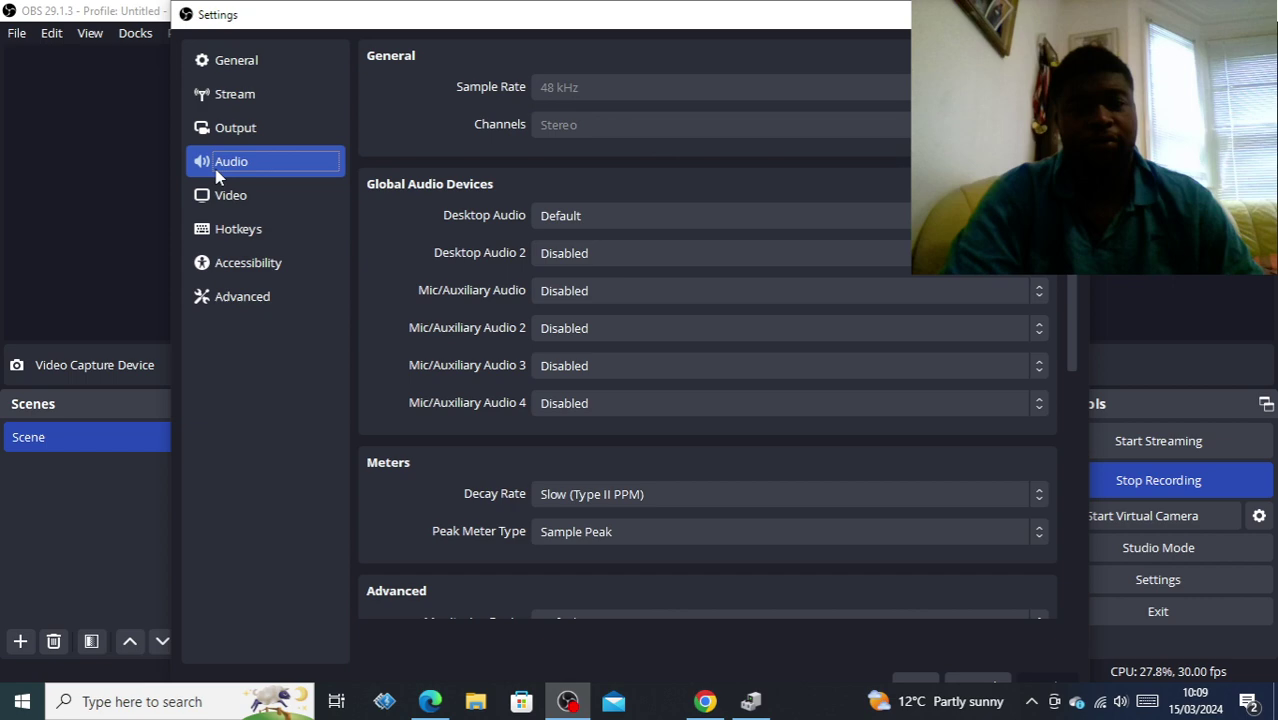
{"action": "left_click", "coordinate": [564, 293]}
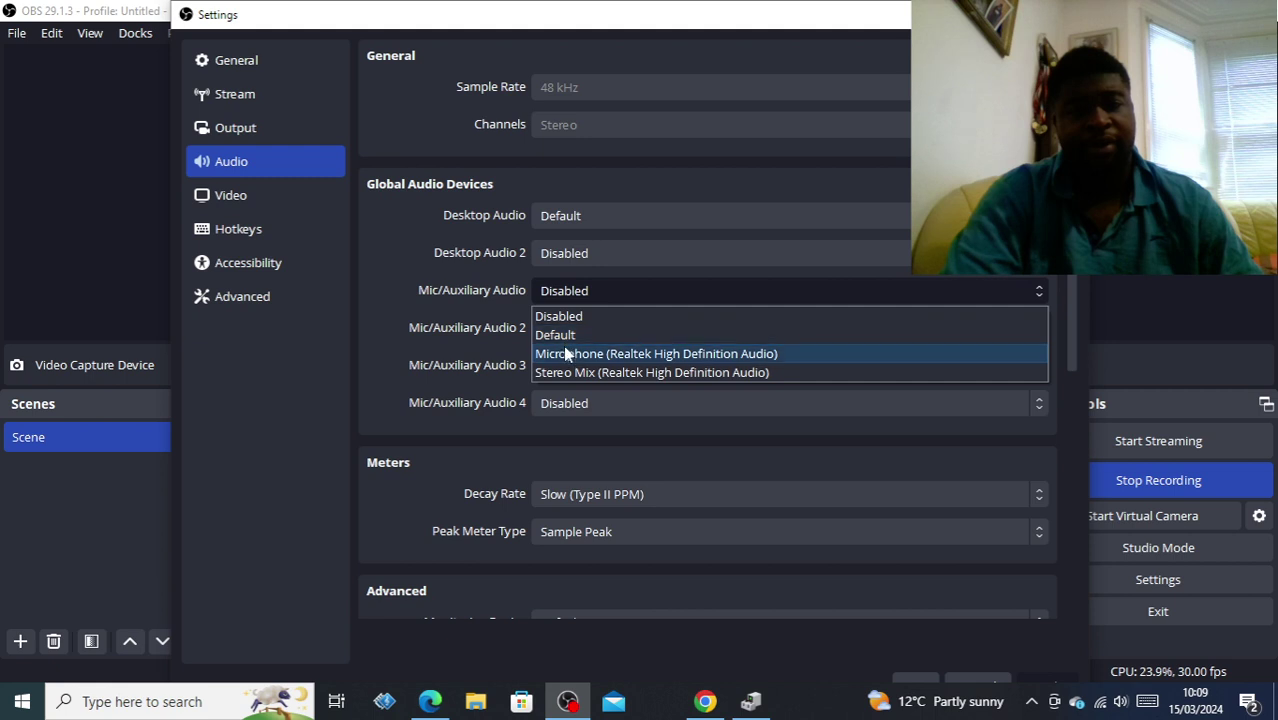
{"action": "left_click", "coordinate": [494, 333]}
{"action": "left_click", "coordinate": [562, 328]}
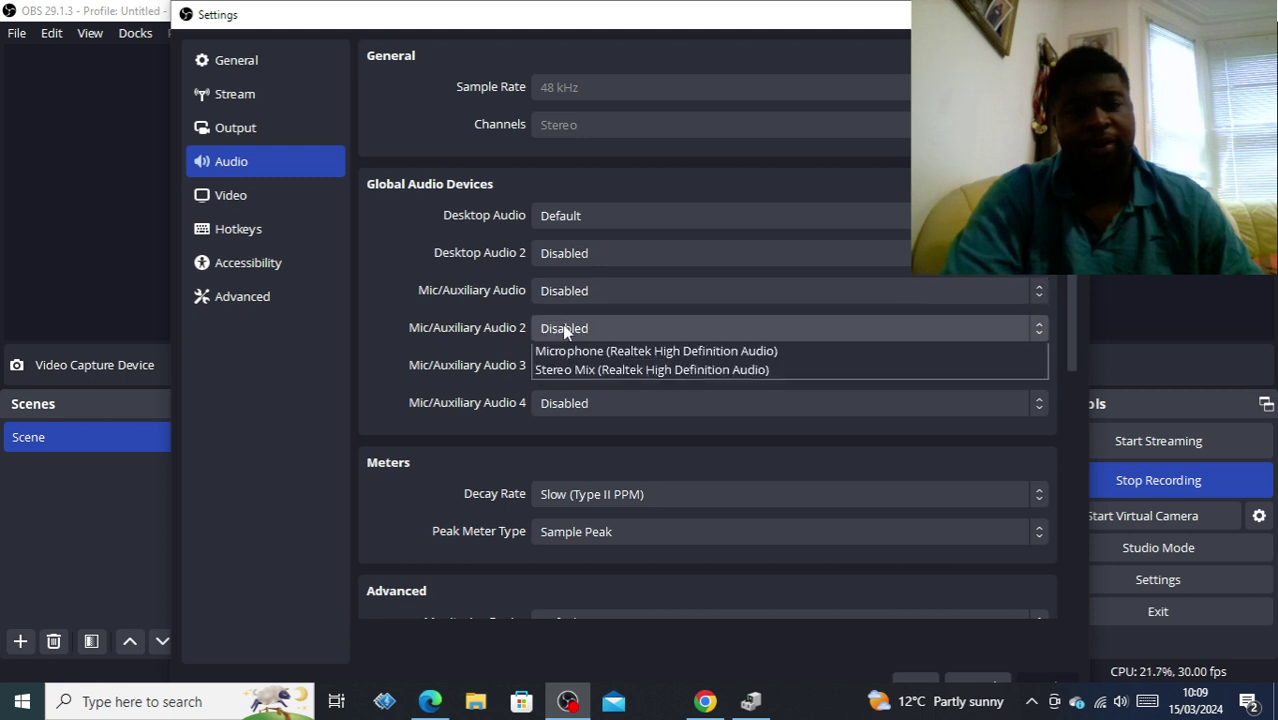
{"action": "left_click", "coordinate": [555, 372]}
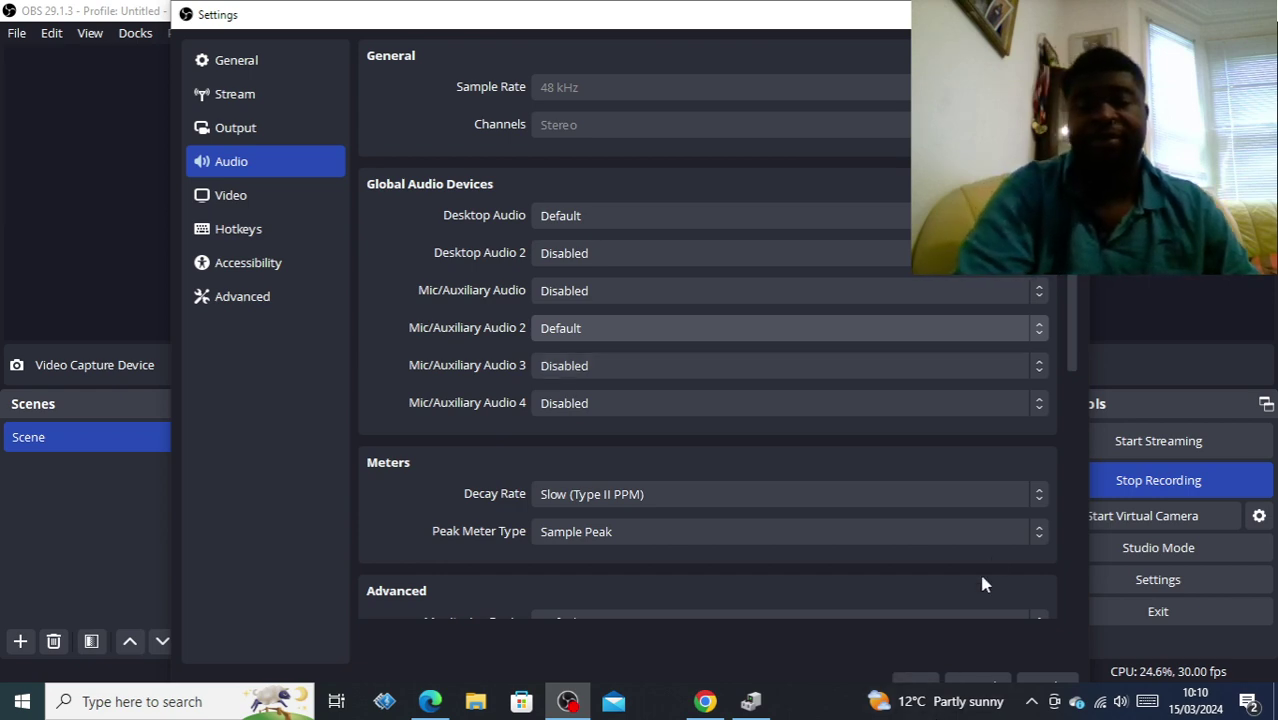
Confirm the Mic/Auxiliary Audio 2 change with OK and return to the main window.
{"action": "left_click", "coordinate": [916, 686]}
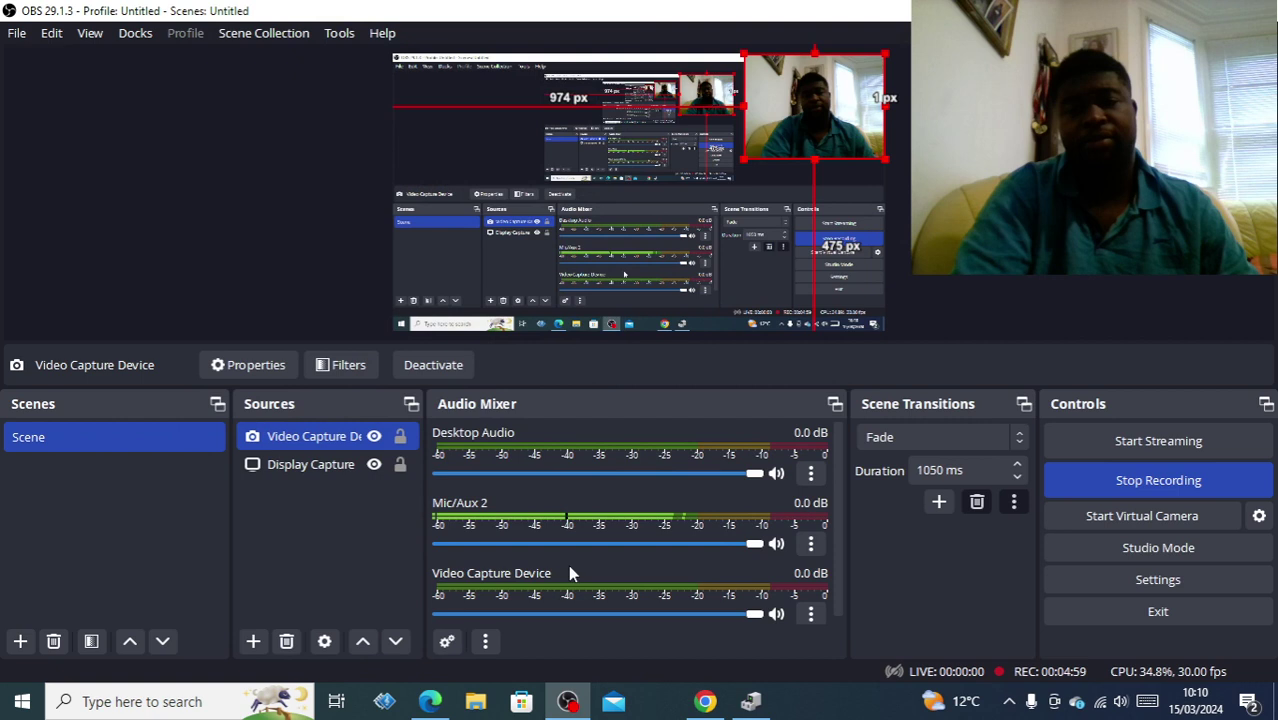